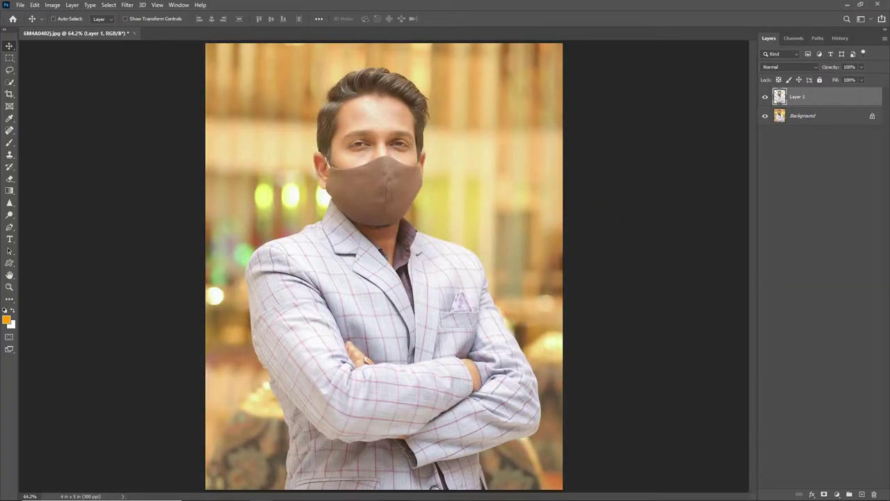
# Toggle layer visibility to preview the cut-out man without the photo background.
pyautogui.hotkey('ctrl', ',')
pyautogui.click(765, 97)
pyautogui.click(765, 116)
pyautogui.click(765, 116)
pyautogui.click(764, 116)
pyautogui.click(765, 115)
# Create a new blank document using the Default Photoshop Size preset.
pyautogui.hotkey('alt', 'f')
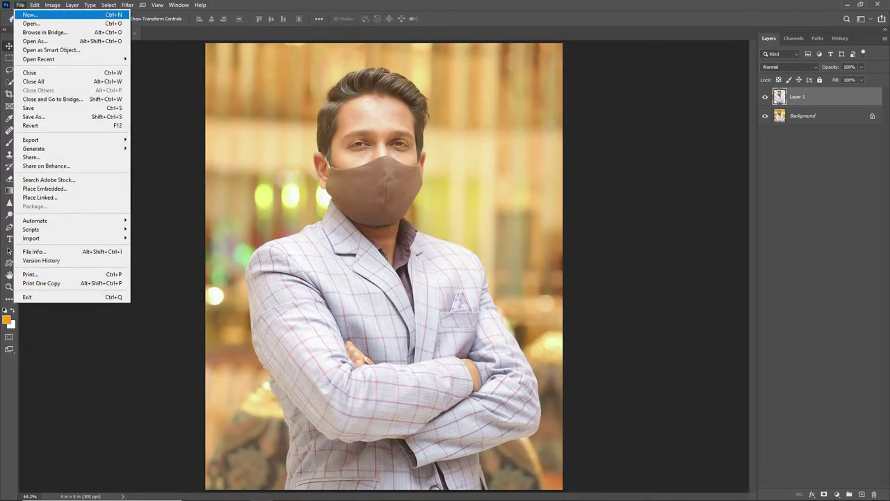
pyautogui.press('Return')
pyautogui.click(330, 169)
pyautogui.click(628, 384)
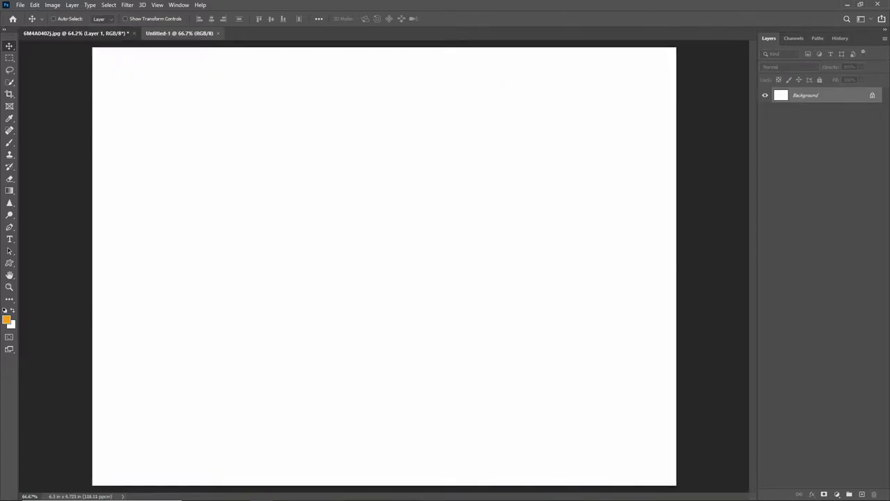
# Paste the cut-out man into Untitled-1 and scale him down to fit the canvas.
pyautogui.hotkey('ctrl', 'Tab')
pyautogui.hotkey('ctrl', 'Tab')
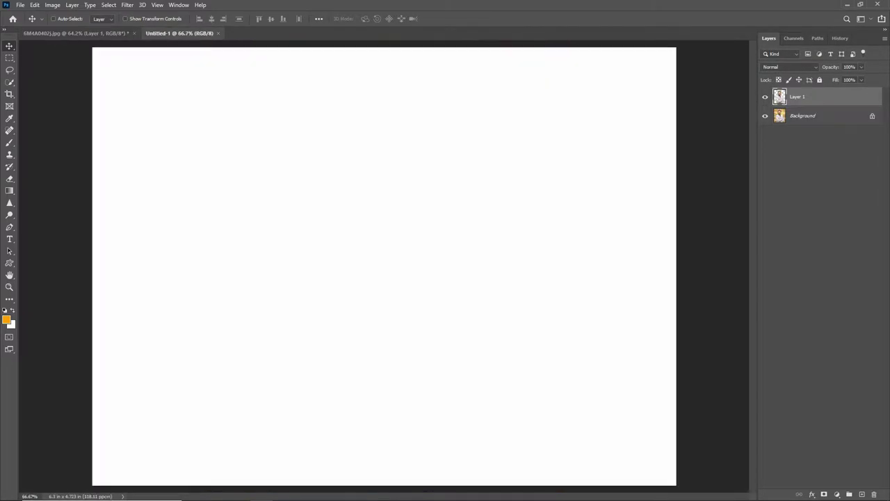
pyautogui.hotkey('ctrl', 'v')
pyautogui.hotkey('ctrl', 't')
pyautogui.moveTo(520, 277); pyautogui.dragTo(498, 276)
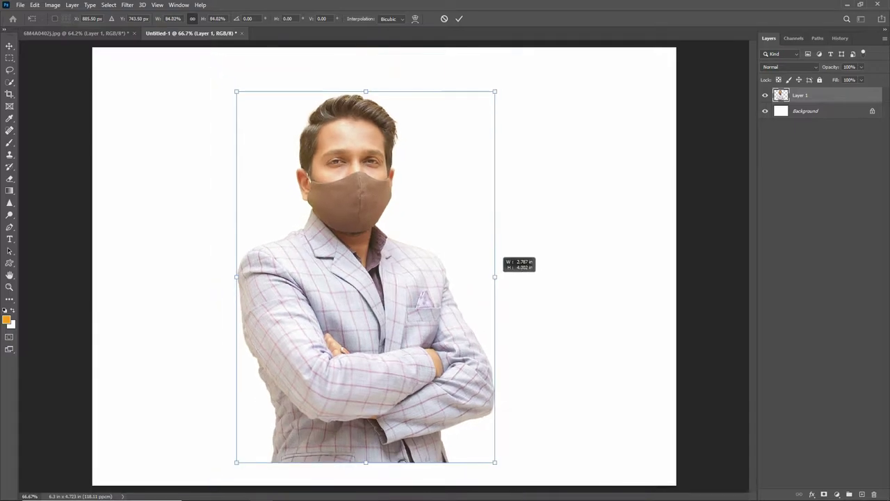
pyautogui.press('Return')
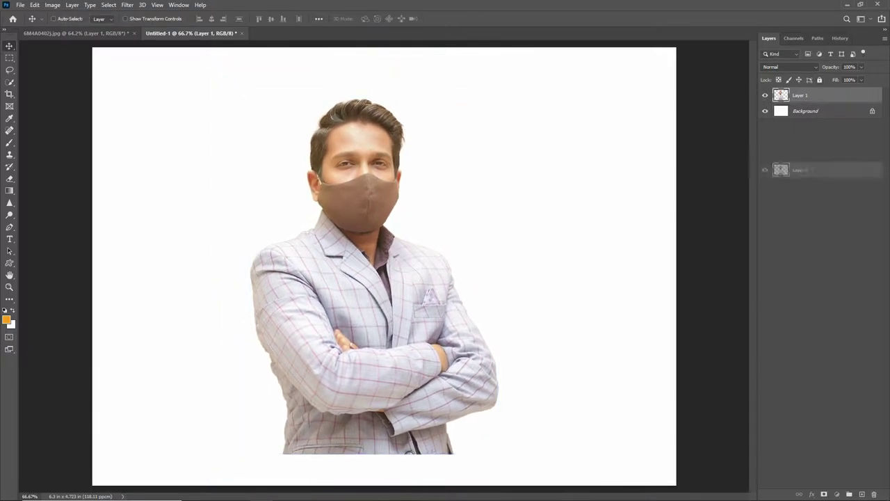
# Duplicate the man's layer, hide Layer 1 copy, and reselect Layer 1.
pyautogui.hotkey('ctrl', 'j')
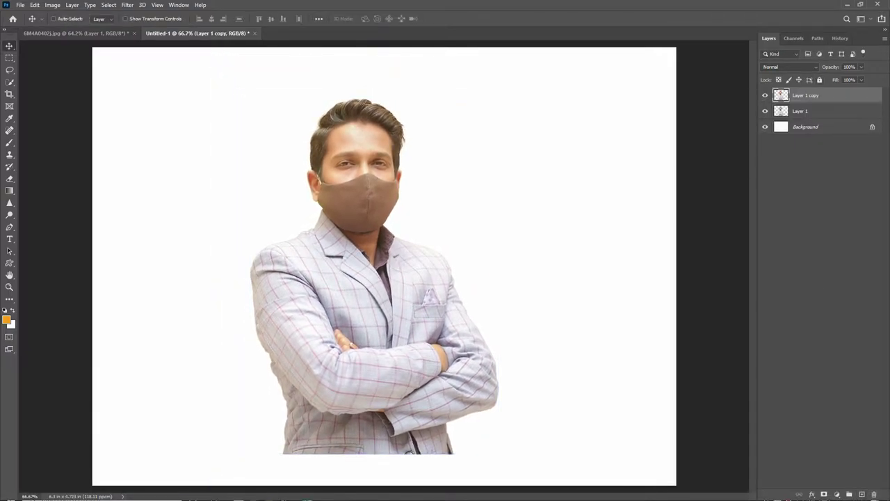
pyautogui.click(800, 110)
pyautogui.click(765, 95)
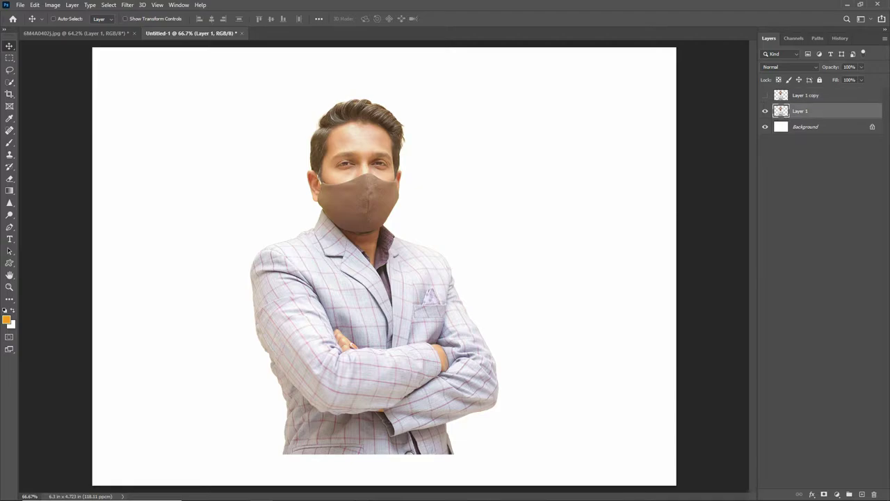
pyautogui.click(53, 5)
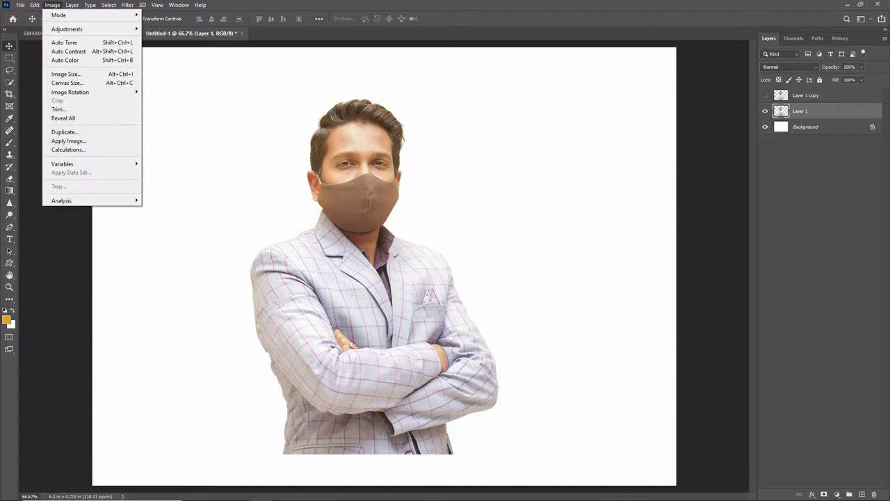
# Apply a Threshold adjustment at level 190 to the man on Layer 1.
pyautogui.click(161, 153)
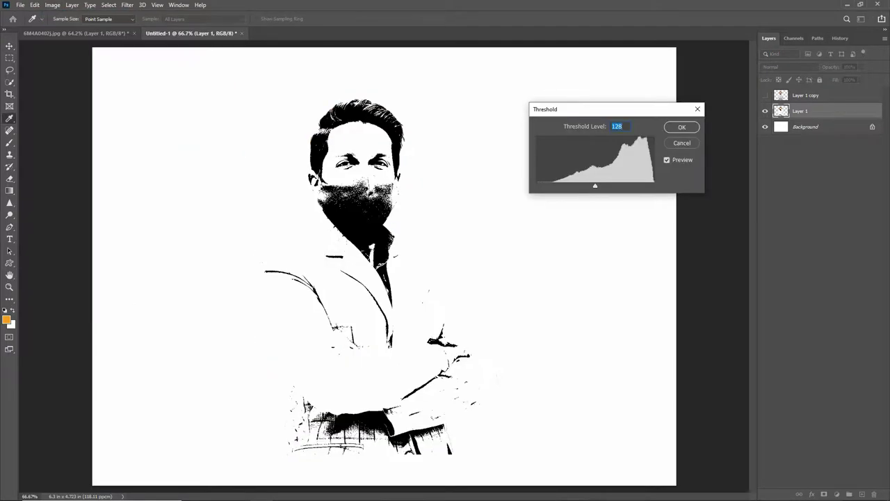
pyautogui.press('Up')
pyautogui.press('Up')
pyautogui.press('Up')
pyautogui.press('Up')
pyautogui.press('Up')
pyautogui.press('Up')
pyautogui.press('Up')
pyautogui.press('Up')
pyautogui.press('Up')
pyautogui.press('Up')
pyautogui.press('Up')
pyautogui.press('Up')
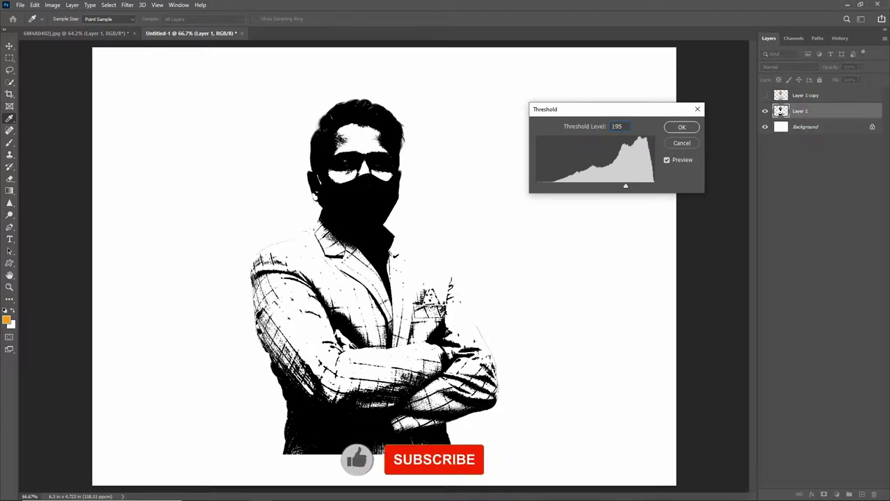
pyautogui.press('Up')
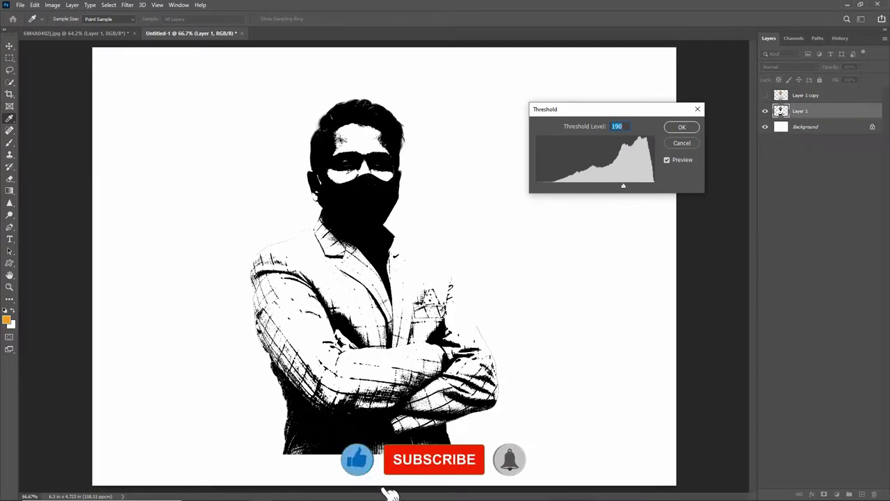
pyautogui.press('Return')
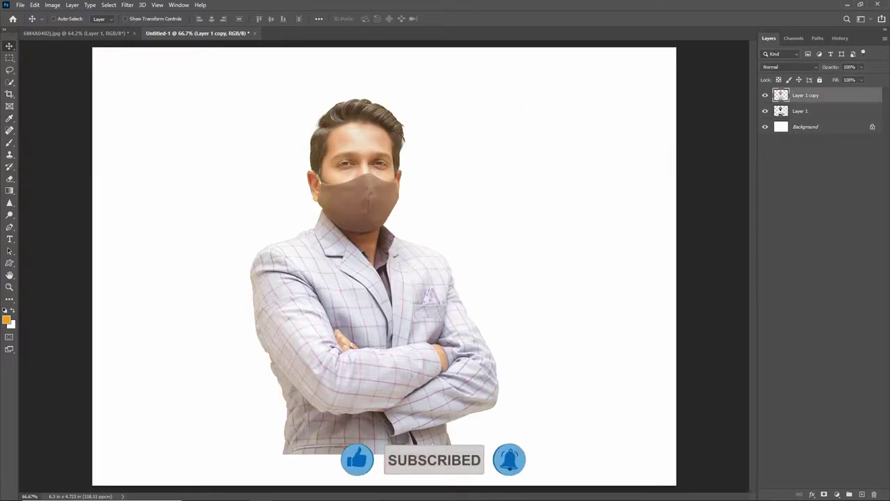
pyautogui.click(52, 5)
pyautogui.moveTo(67, 28)
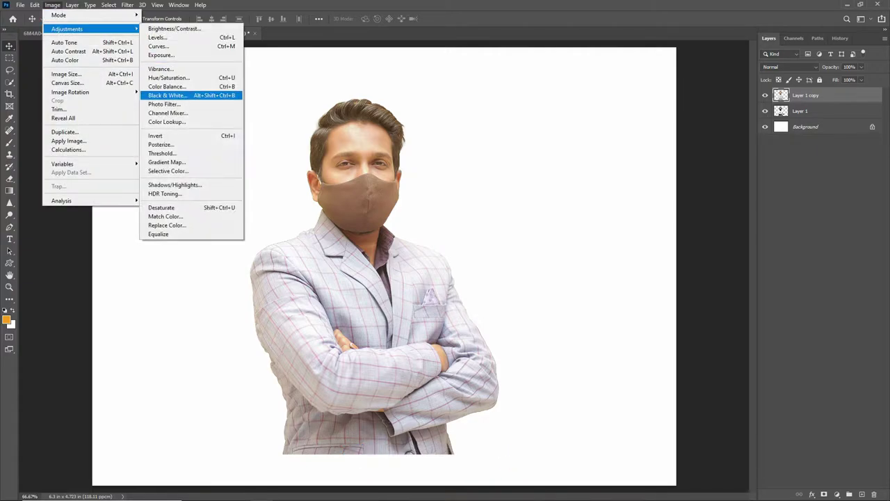
pyautogui.click(182, 149)
pyautogui.write('142')
pyautogui.press('Up')
pyautogui.press('Up')
pyautogui.press('Up')
pyautogui.press('Up')
pyautogui.press('Up')
pyautogui.press('Up')
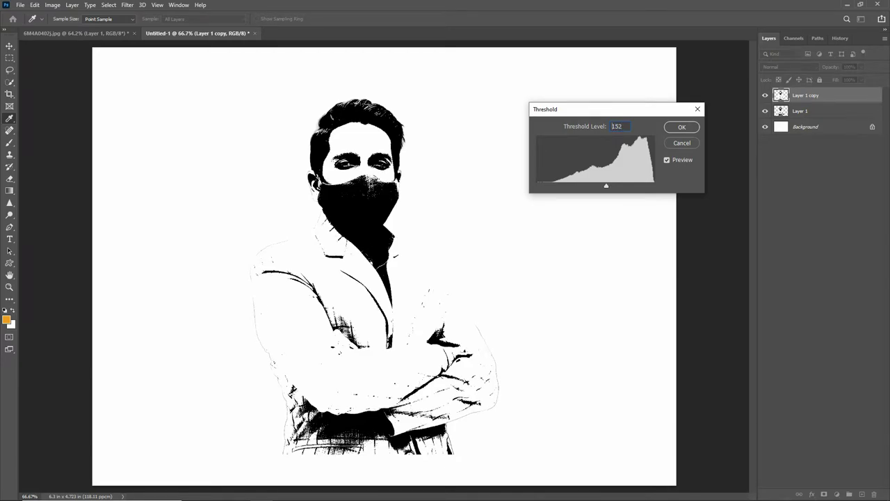
pyautogui.press('Up')
pyautogui.press('Up')
pyautogui.write('148')
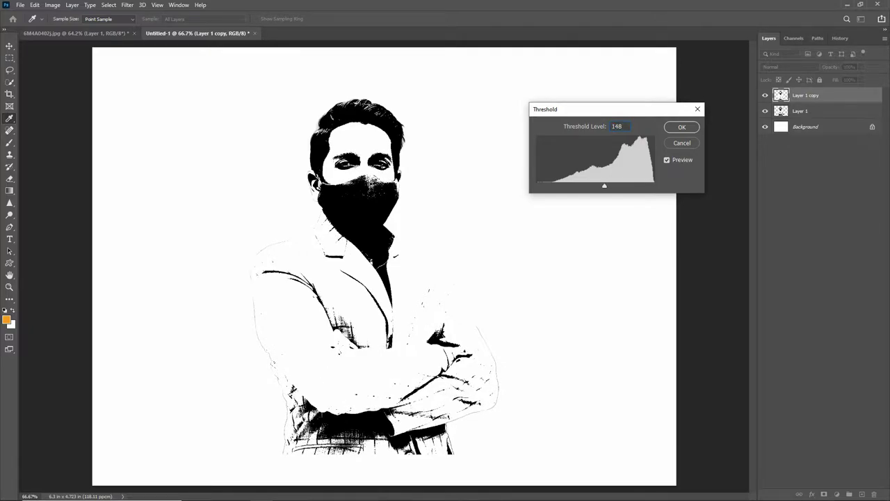
pyautogui.press('Up')
pyautogui.press('Up')
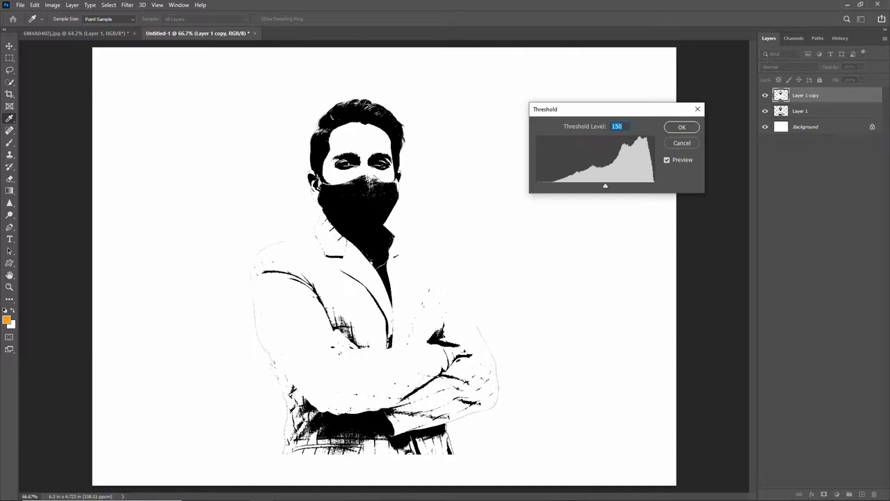
pyautogui.write('154')
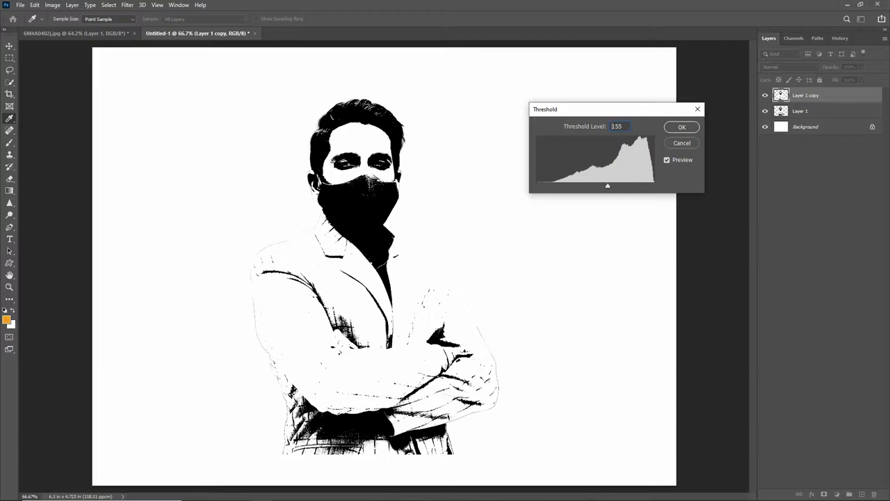
pyautogui.write('163')
pyautogui.press('Up')
pyautogui.press('Up')
pyautogui.press('Up')
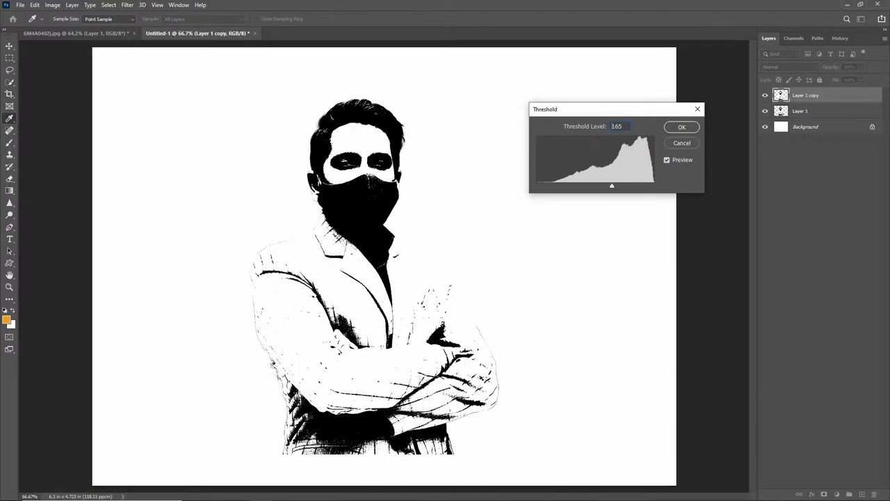
pyautogui.press('Down')
pyautogui.press('Down')
pyautogui.press('Down')
pyautogui.press('Down')
pyautogui.press('Down')
pyautogui.press('Down')
pyautogui.press('Down')
pyautogui.press('Down')
pyautogui.press('Down')
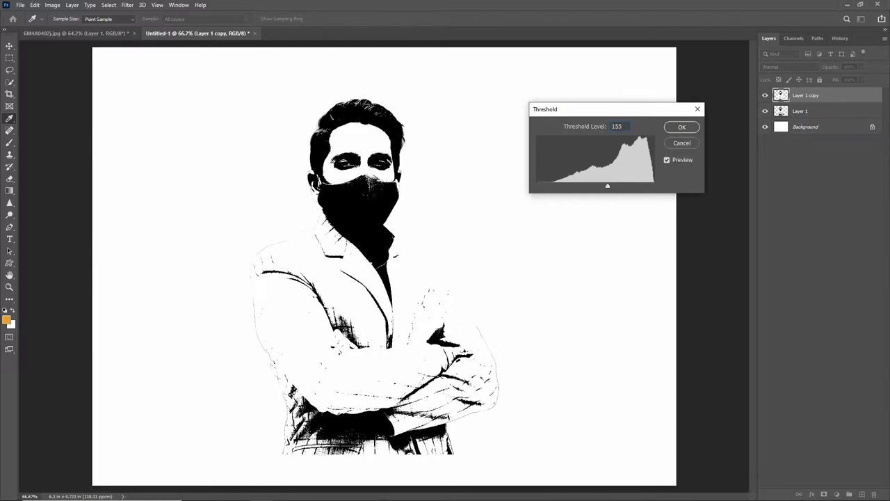
pyautogui.press('Escape')
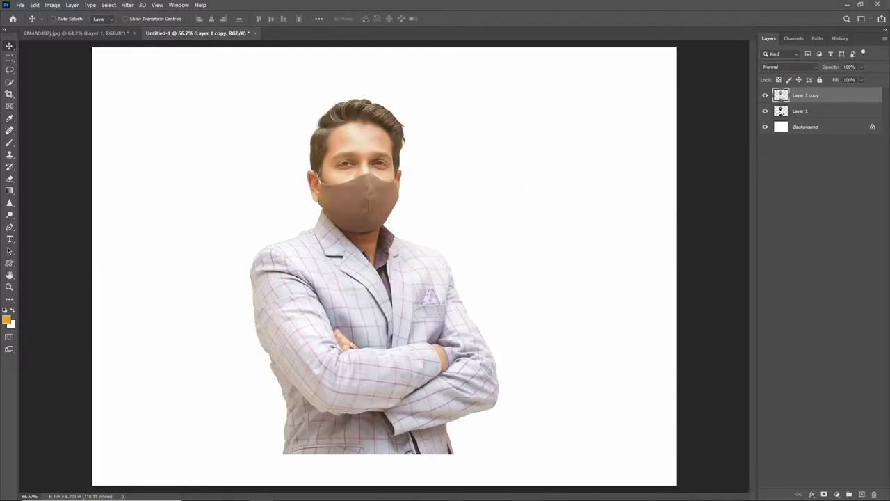
pyautogui.moveTo(807, 95)
pyautogui.mouseDown()
pyautogui.moveTo(807, 492)
pyautogui.moveTo(849, 492)
pyautogui.mouseUp()
# Hide Layer 1 copy 2 and apply a darker Threshold of about 175 to Layer 1 copy.
pyautogui.click(765, 96)
pyautogui.click(807, 110)
pyautogui.click(52, 5)
pyautogui.moveTo(67, 28)
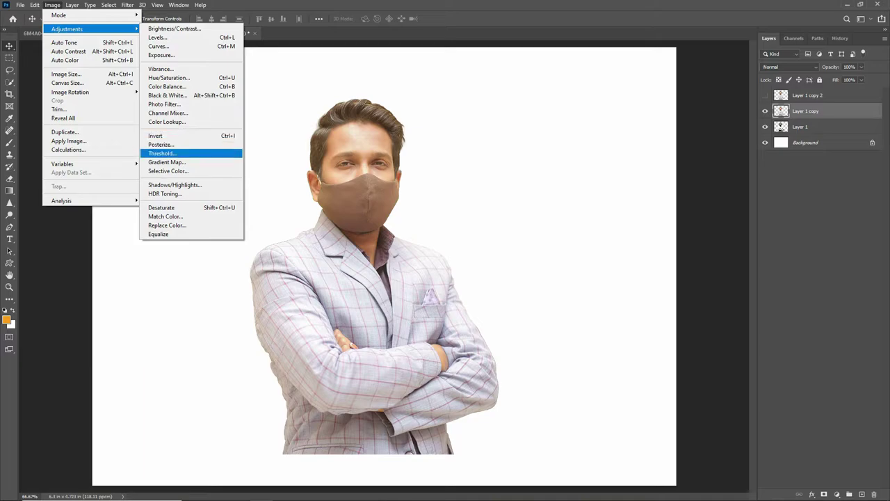
pyautogui.click(162, 153)
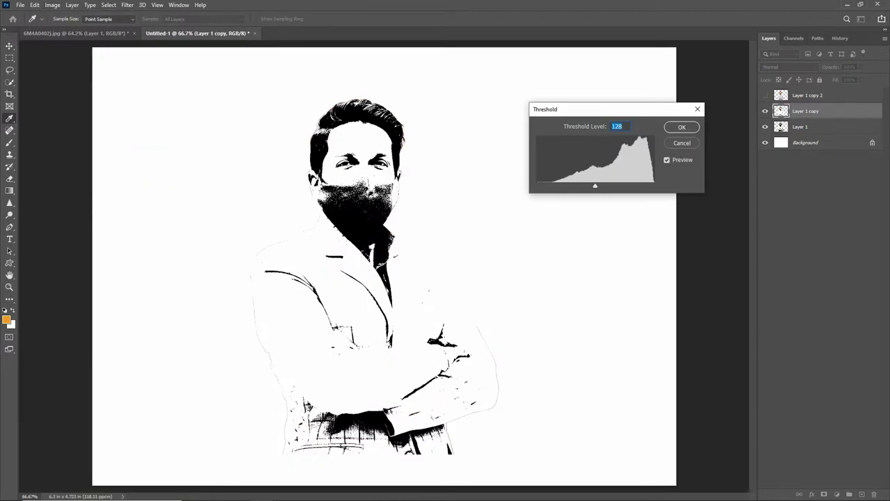
pyautogui.moveTo(595, 186); pyautogui.dragTo(616, 186)
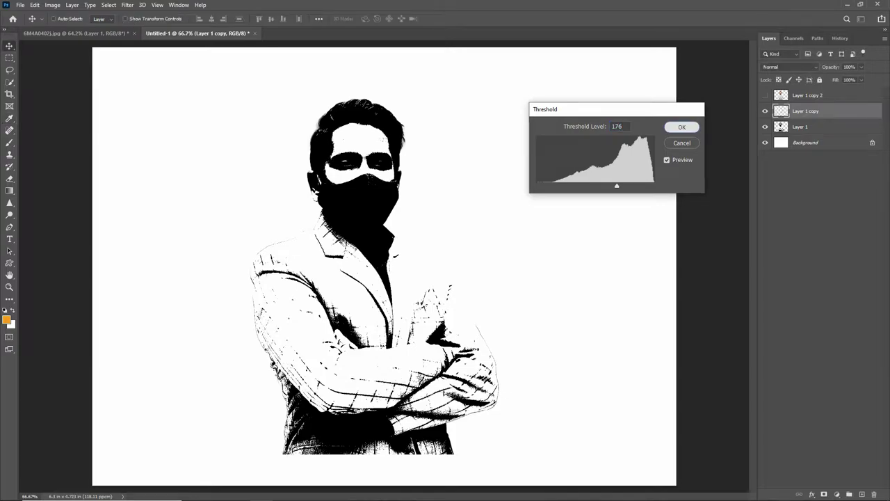
pyautogui.click(681, 126)
# Apply a lighter Threshold of 136 to Layer 1 copy 2 and add a layer mask.
pyautogui.click(765, 95)
pyautogui.click(781, 95)
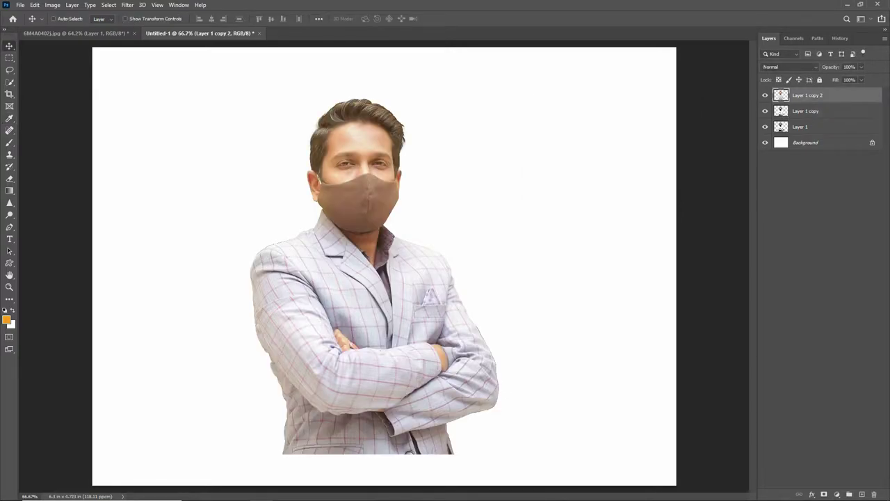
pyautogui.click(52, 5)
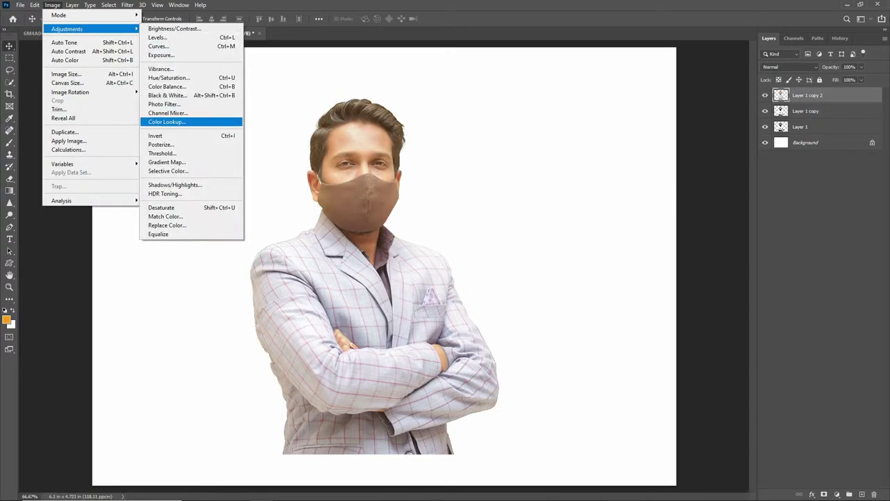
pyautogui.click(187, 152)
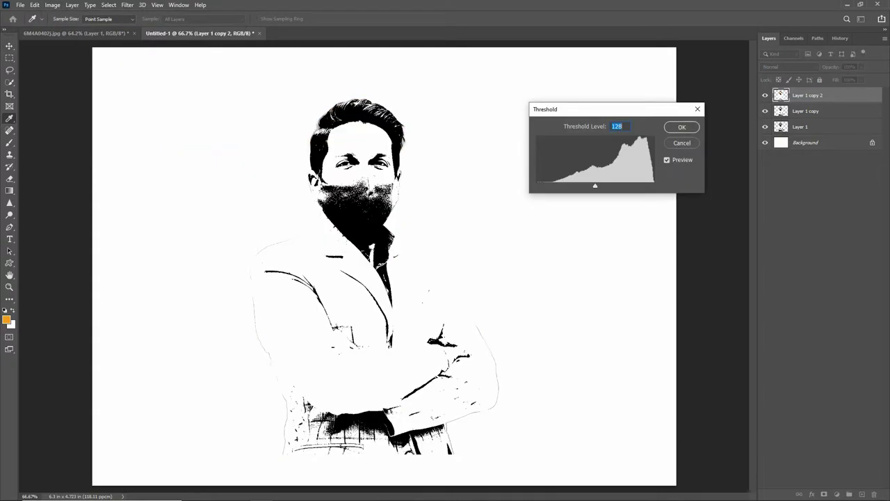
pyautogui.write('135')
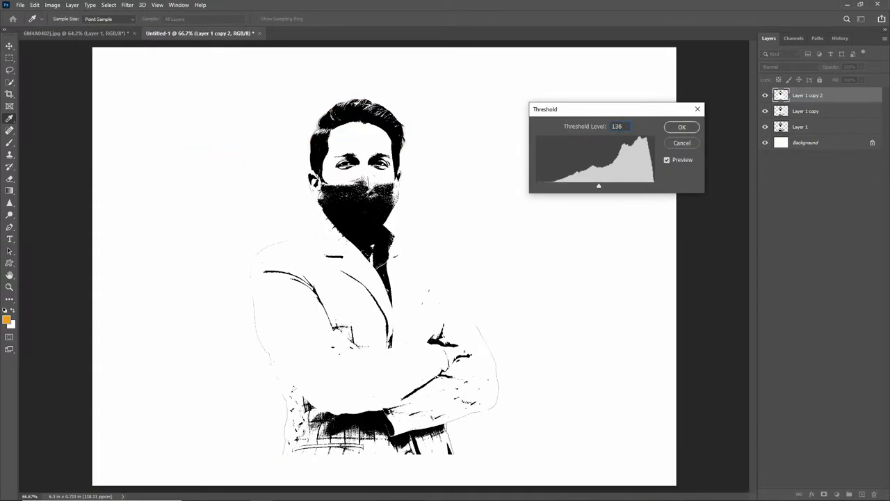
pyautogui.press('Up')
pyautogui.press('Return')
pyautogui.press('v')
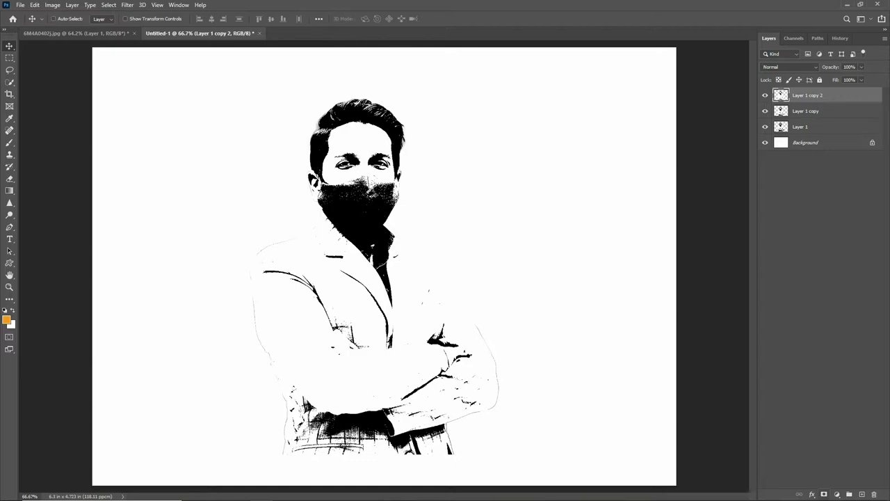
pyautogui.click(824, 493)
# Erase speckles on the lower face and add a layer mask to Layer 1 copy.
pyautogui.press('e')
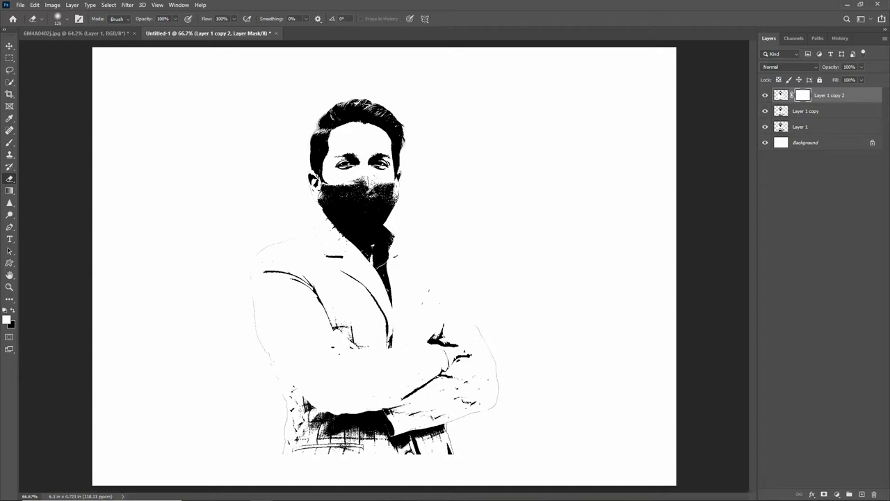
pyautogui.moveTo(313, 184)
pyautogui.mouseDown()
pyautogui.moveTo(325, 219)
pyautogui.moveTo(339, 185)
pyautogui.moveTo(368, 187)
pyautogui.moveTo(398, 173)
pyautogui.moveTo(377, 184)
pyautogui.moveTo(313, 186)
pyautogui.moveTo(310, 178)
pyautogui.mouseUp()
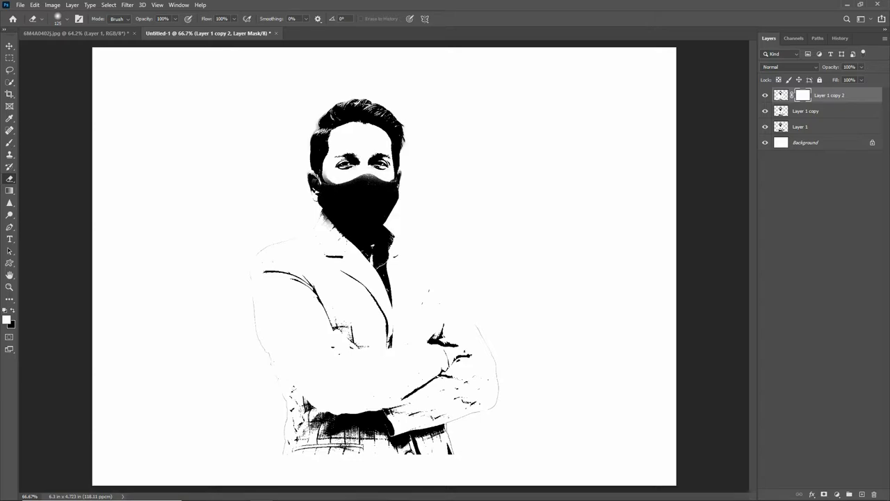
pyautogui.click(781, 111)
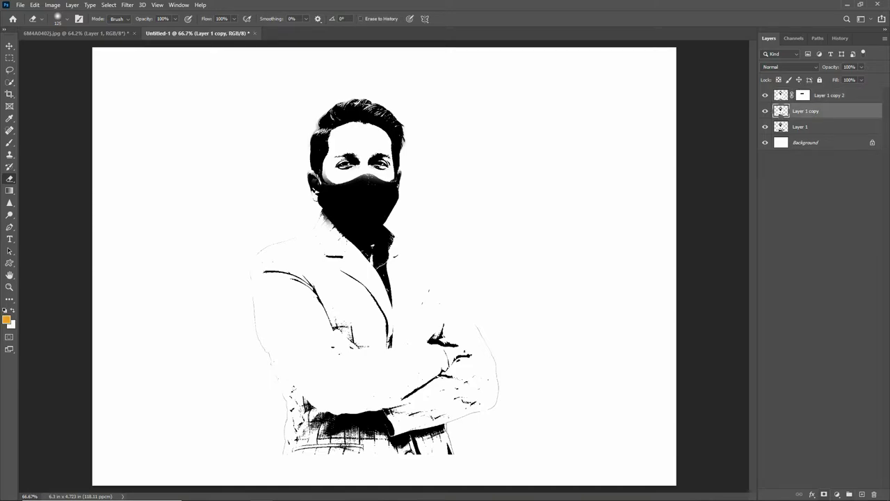
pyautogui.click(824, 494)
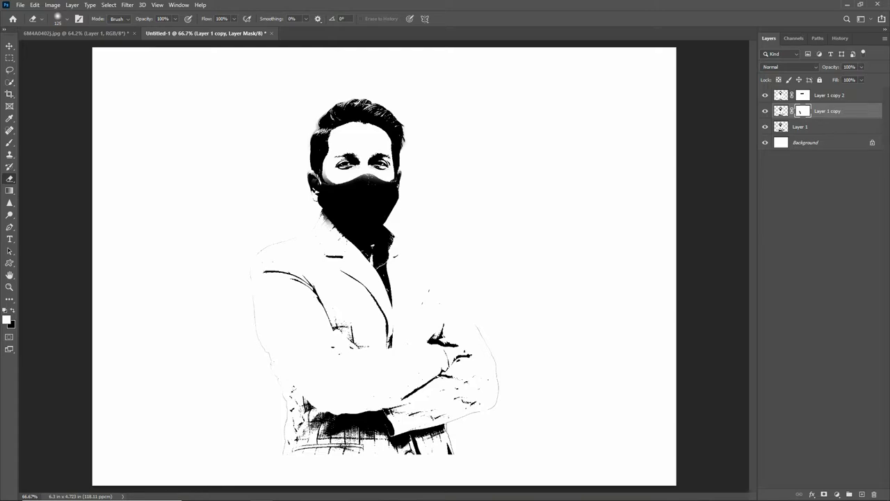
# Merge Layer 1 copy 2 and Layer 1 copy into one layer and add a mask.
pyautogui.click(803, 95)
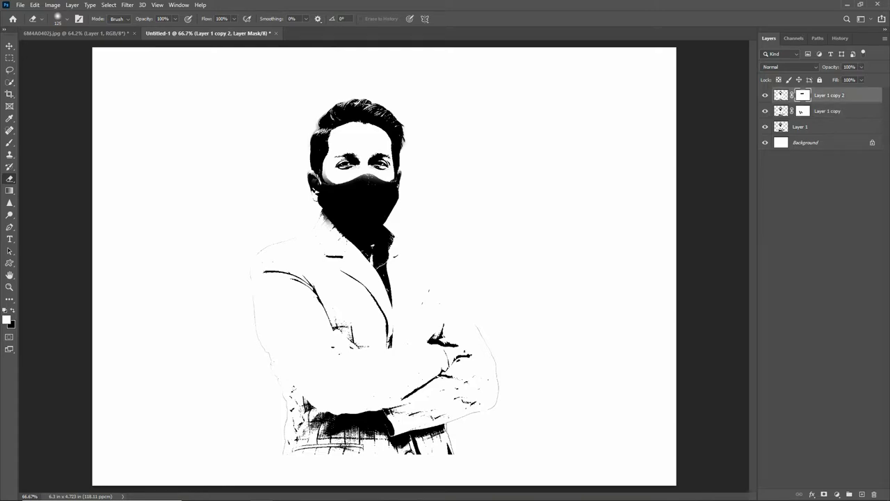
pyautogui.click(781, 95)
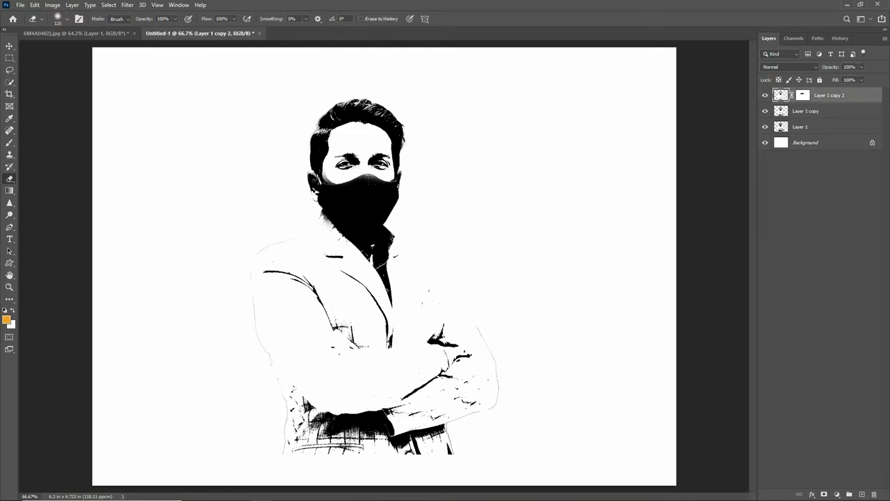
pyautogui.keyDown('shift'); pyautogui.click(780, 111); pyautogui.keyUp('shift')
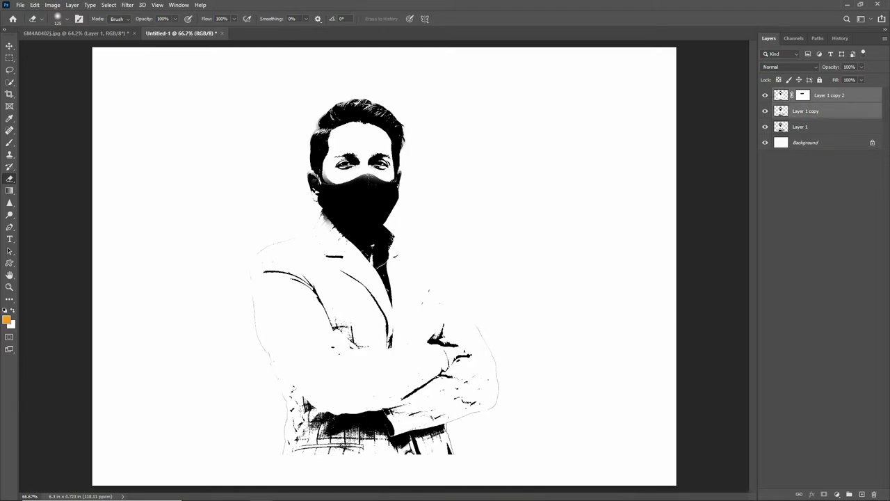
pyautogui.hotkey('ctrl', 'e')
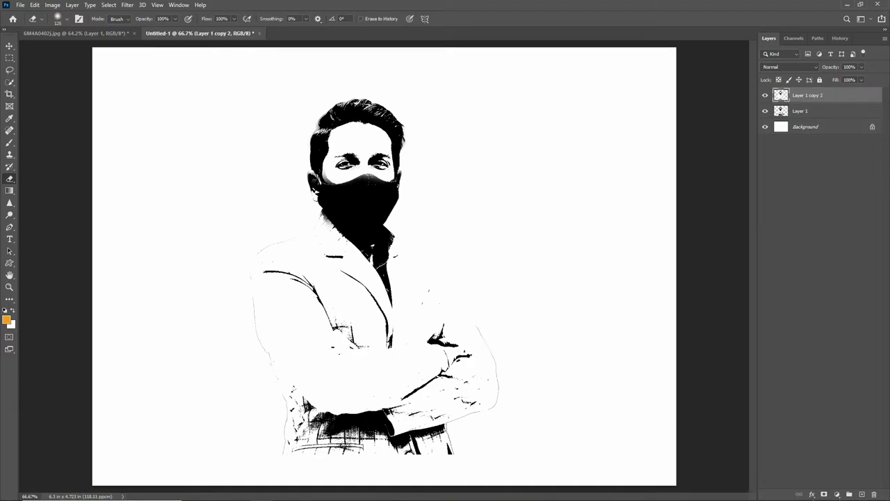
pyautogui.click(824, 494)
# Paint the mask over the sleeves, crossed arms and chest to reveal darker plaid detail.
pyautogui.moveTo(274, 274)
pyautogui.mouseDown()
pyautogui.moveTo(333, 410)
pyautogui.moveTo(319, 459)
pyautogui.moveTo(348, 445)
pyautogui.mouseUp()
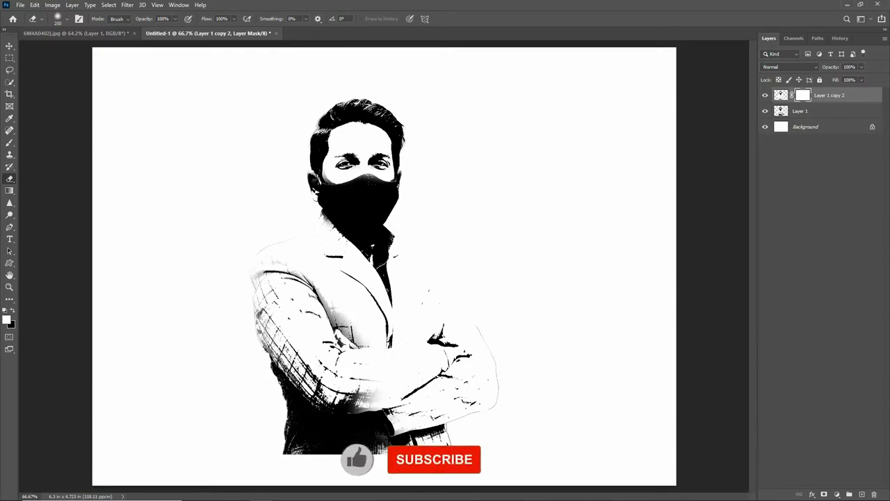
pyautogui.moveTo(486, 396)
pyautogui.mouseDown()
pyautogui.moveTo(428, 292)
pyautogui.moveTo(417, 379)
pyautogui.moveTo(257, 278)
pyautogui.moveTo(341, 240)
pyautogui.mouseUp()
pyautogui.moveTo(258, 313); pyautogui.dragTo(268, 351)
pyautogui.moveTo(355, 368); pyautogui.dragTo(427, 404)
pyautogui.moveTo(490, 365); pyautogui.dragTo(492, 404)
pyautogui.moveTo(356, 380); pyautogui.dragTo(384, 380)
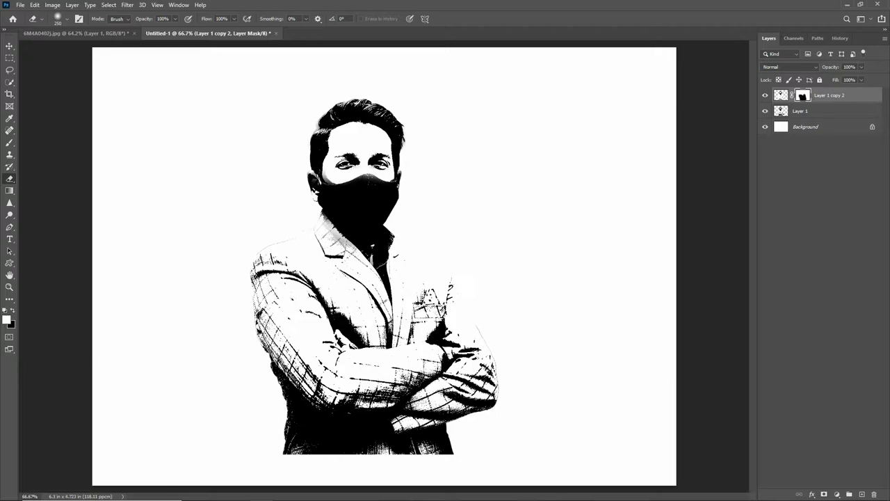
pyautogui.keyDown('shift'); pyautogui.click(821, 111); pyautogui.keyUp('shift')
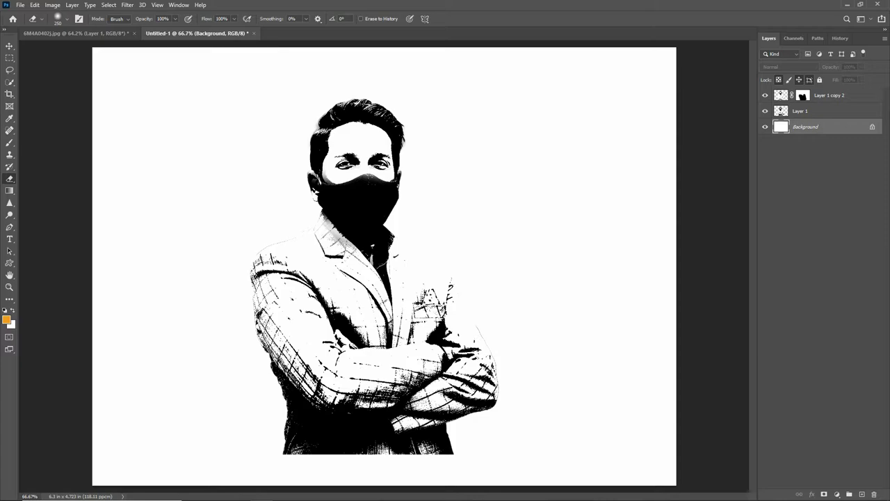
# Add a new Layer 2 and fill it with orange f67620.
pyautogui.keyDown('ctrl'); pyautogui.click(861, 493); pyautogui.keyUp('ctrl')
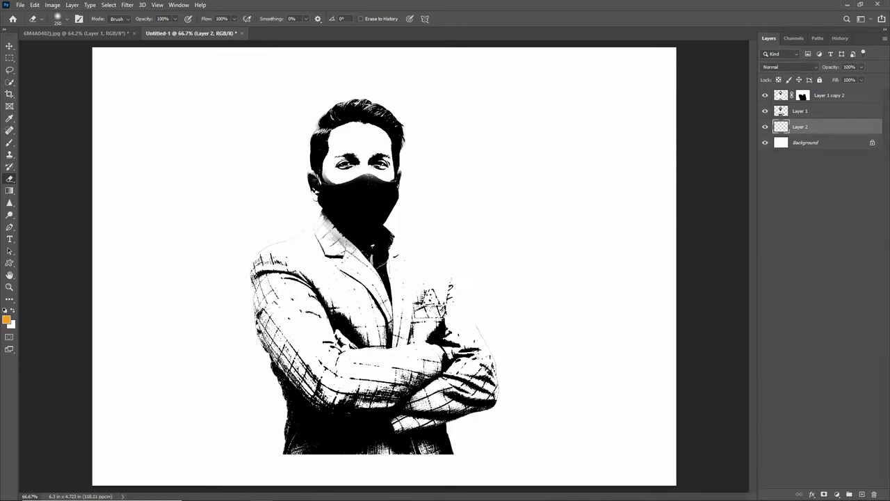
pyautogui.click(6, 320)
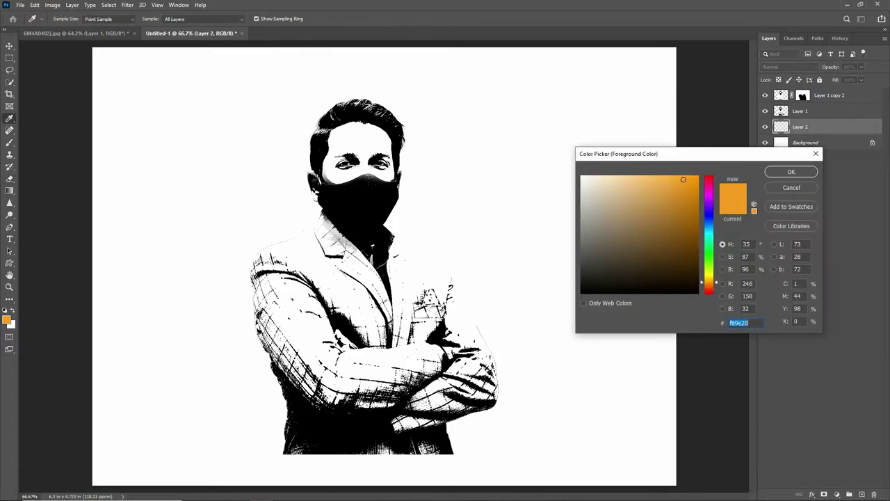
pyautogui.write('f6ad20')
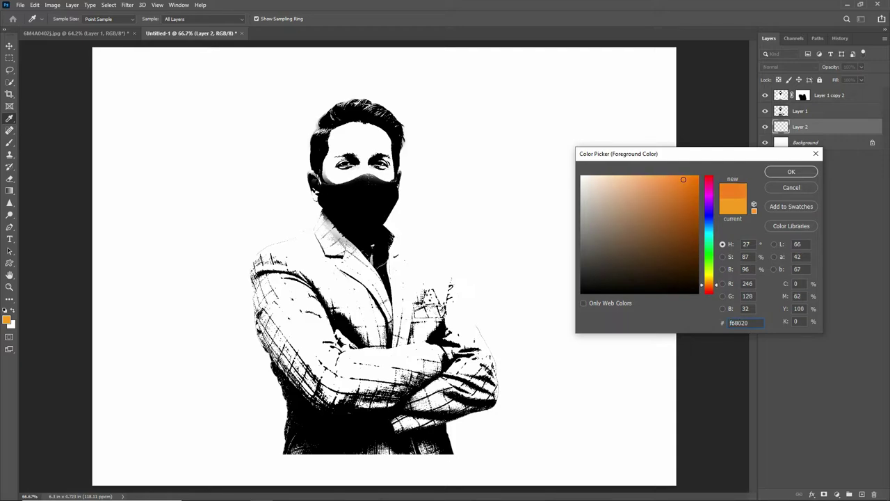
pyautogui.write('f67620')
pyautogui.press('Return')
pyautogui.press('e')
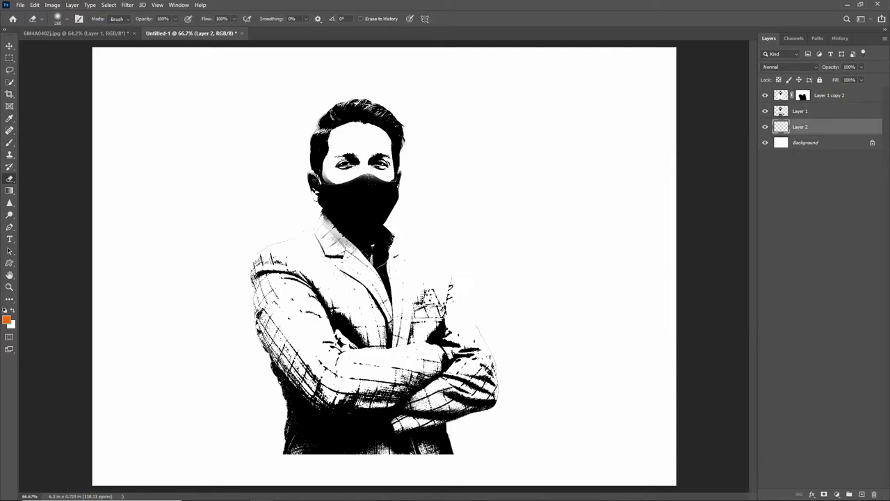
pyautogui.hotkey('alt', 'BackSpace')
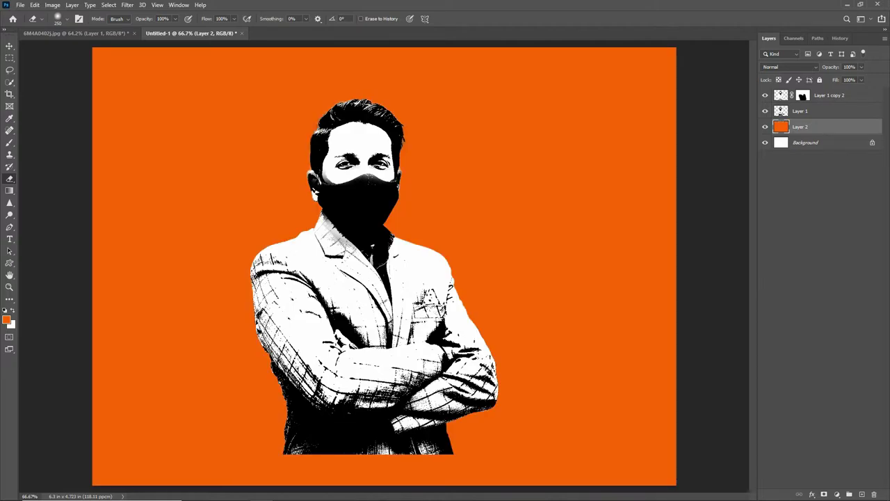
# Select Layer 1 and Layer 1 copy 2 together.
pyautogui.press('v')
pyautogui.hotkey('alt', ']')
pyautogui.hotkey('alt', 'shift', ']')
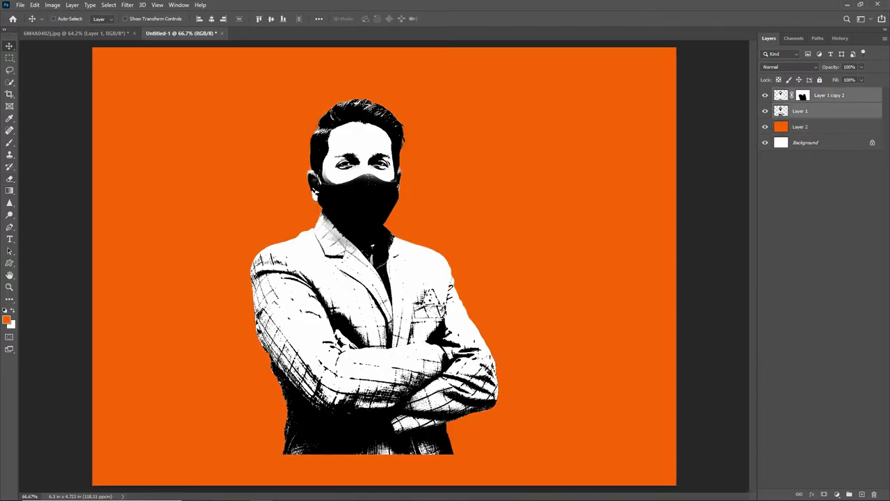
# Merge the figure layers and delete their white areas via Color Range at Fuzziness 200.
pyautogui.hotkey('ctrl', 'e')
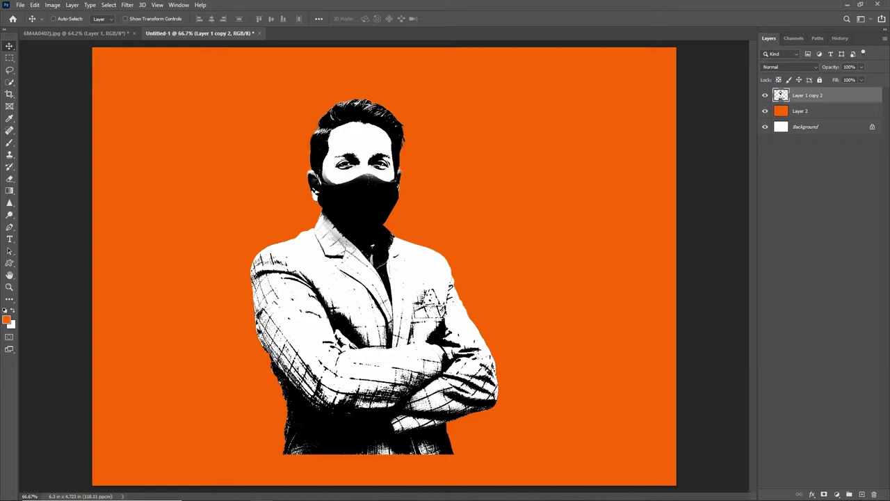
pyautogui.hotkey('alt', 's')
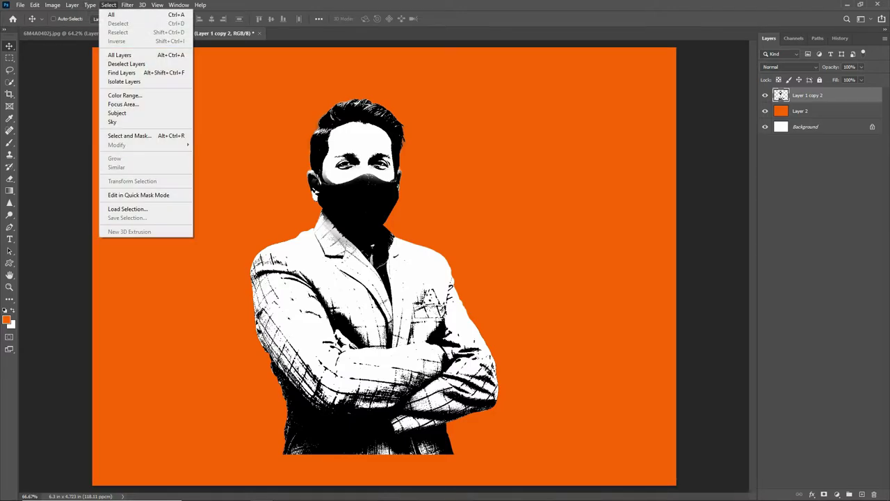
pyautogui.press('Return')
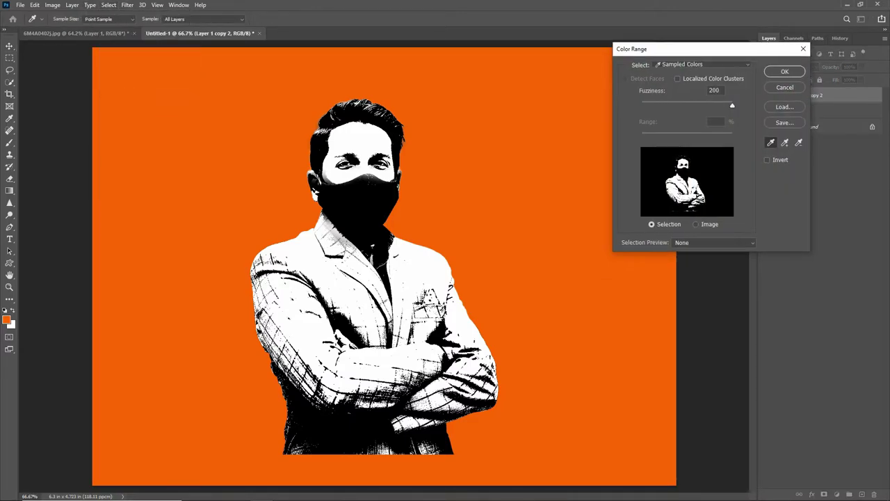
pyautogui.press('d')
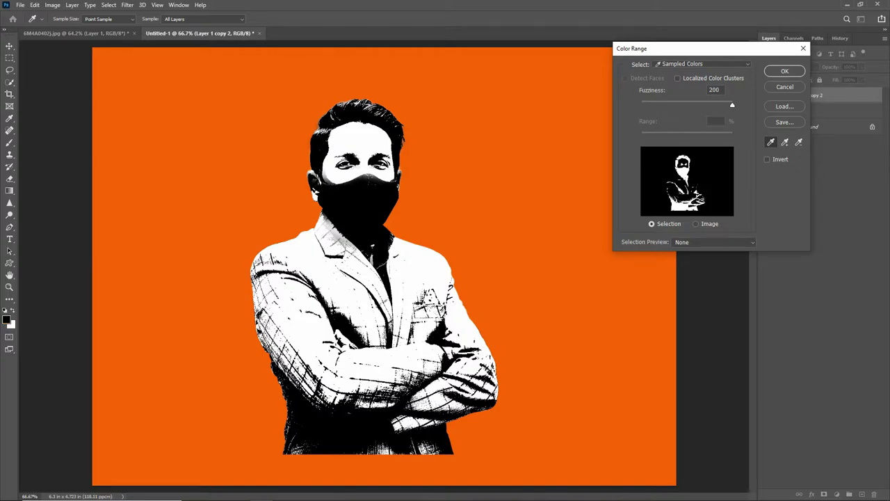
pyautogui.press('x')
pyautogui.write('200')
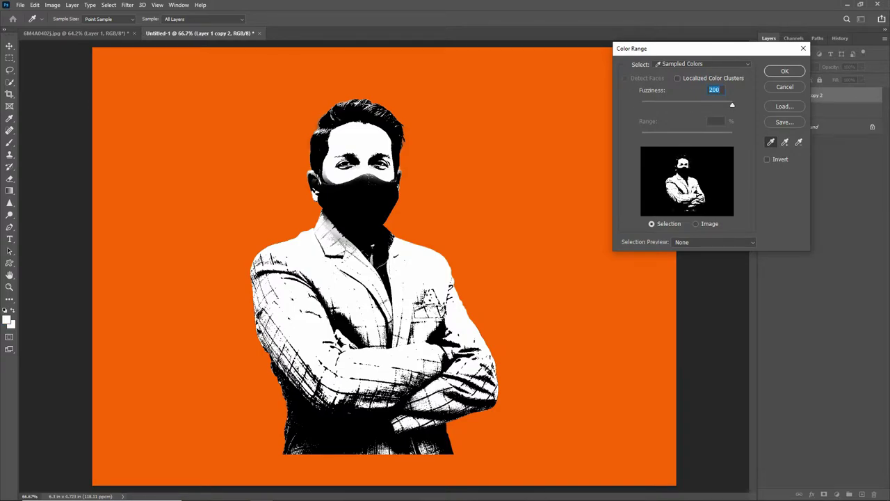
pyautogui.click(784, 71)
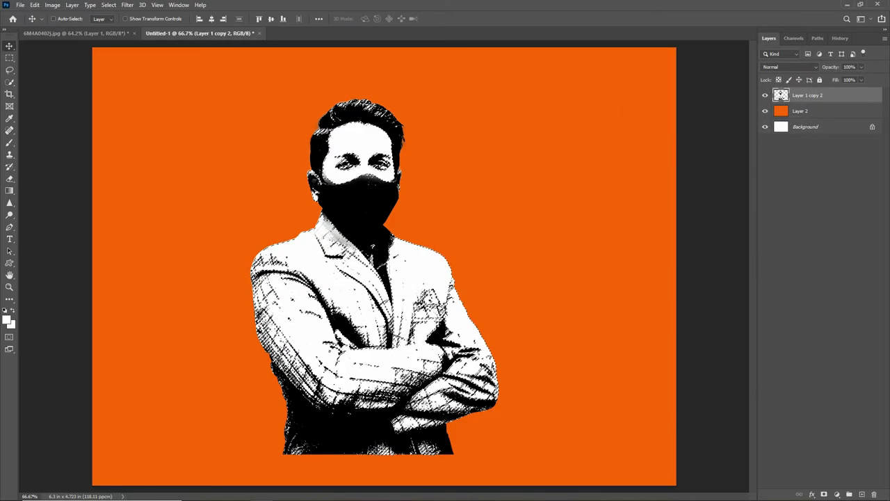
pyautogui.press('Delete')
pyautogui.hotkey('ctrl', 'd')
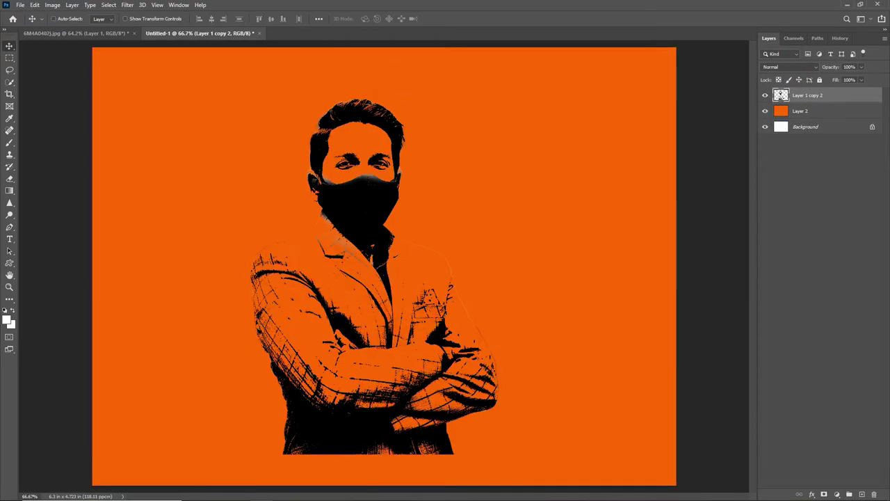
pyautogui.hotkey('alt', '[')
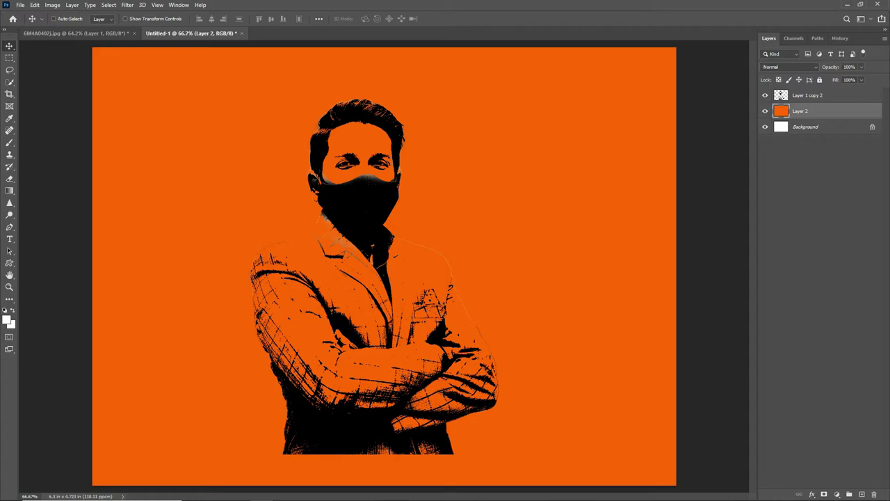
# Add Layer 3 above the orange layer and set the foreground to lighter orange e98c12.
pyautogui.click(861, 494)
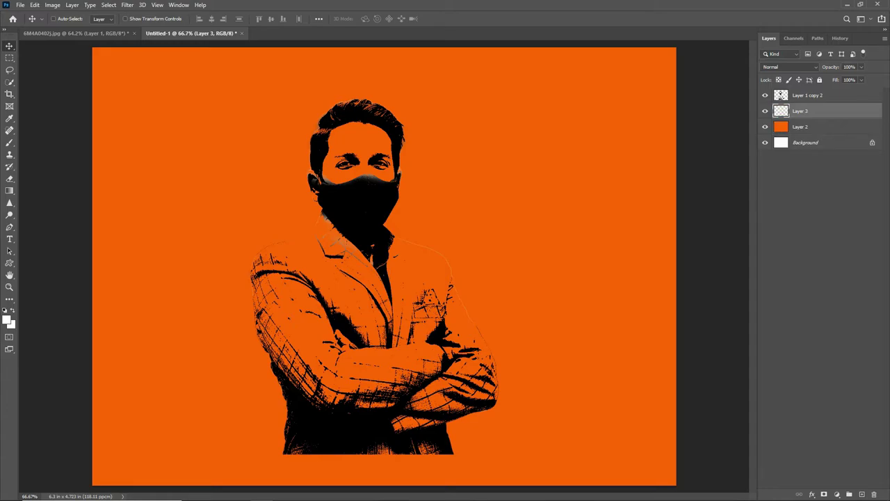
pyautogui.click(8, 319)
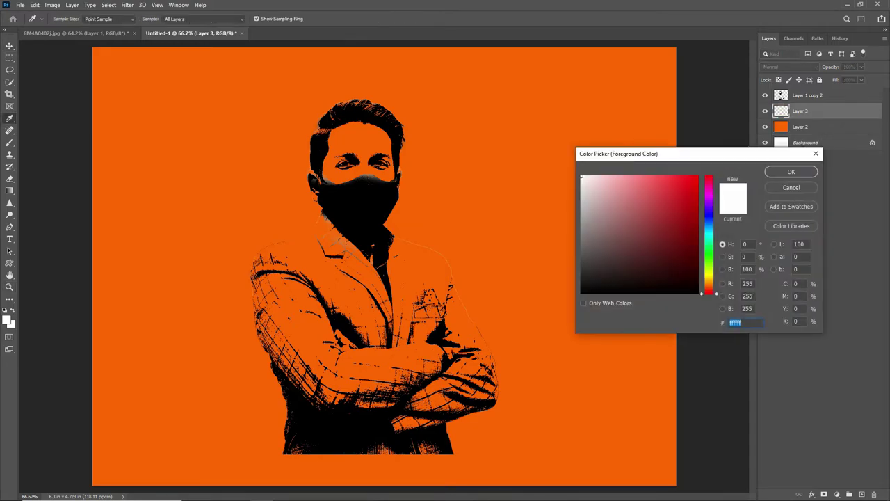
pyautogui.moveTo(708, 292); pyautogui.dragTo(709, 281)
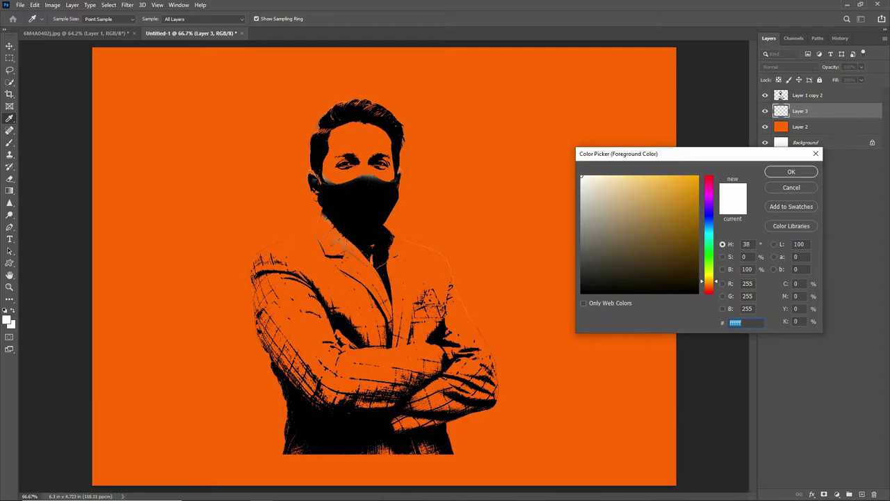
pyautogui.write('e98c12')
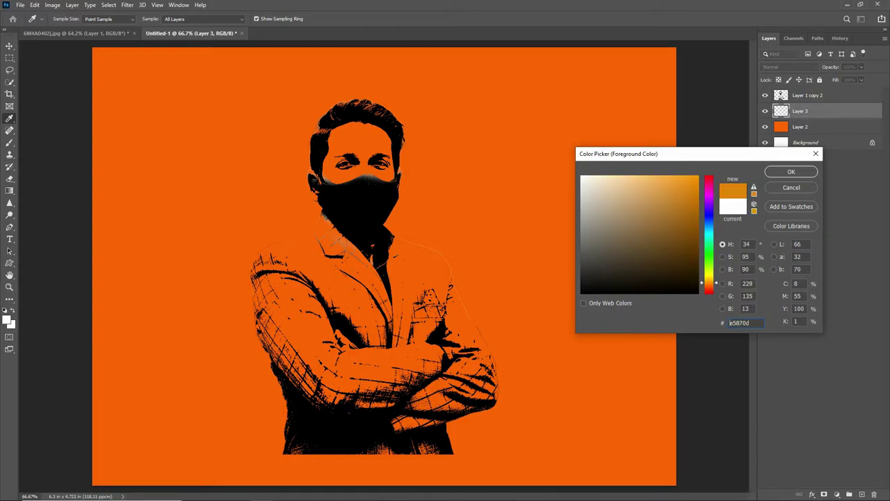
pyautogui.click(791, 172)
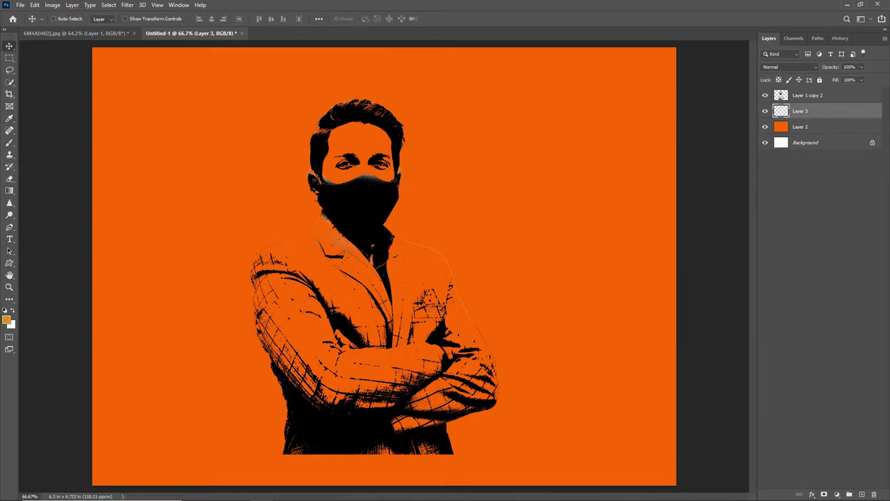
# Fill a large rectangular marquee around the figure on Layer 3 with the lighter orange.
pyautogui.press('m')
pyautogui.moveTo(212, 64)
pyautogui.mouseDown()
pyautogui.moveTo(583, 459)
pyautogui.moveTo(590, 454)
pyautogui.mouseUp()
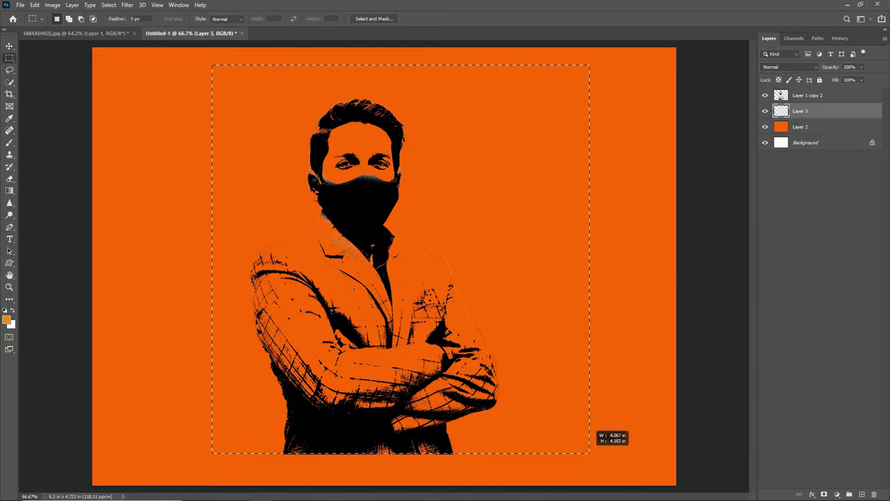
pyautogui.moveTo(590, 454); pyautogui.dragTo(590, 454)
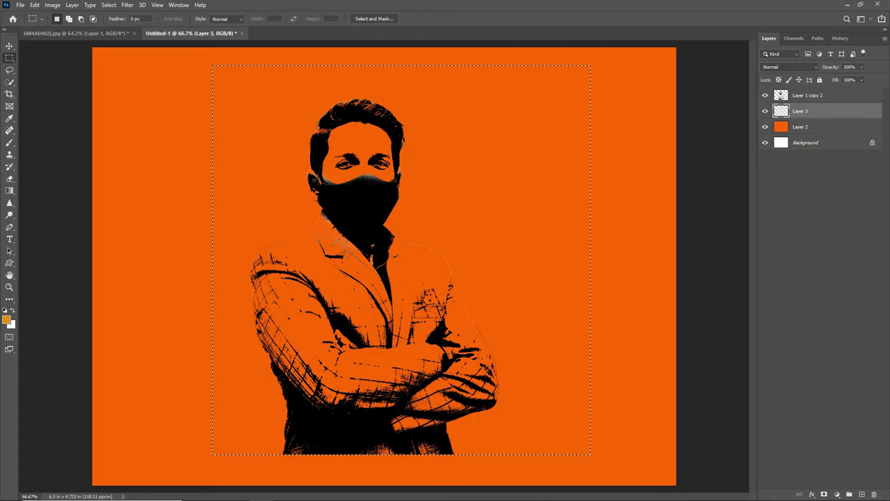
pyautogui.hotkey('alt', 'BackSpace')
pyautogui.hotkey('ctrl', 'd')
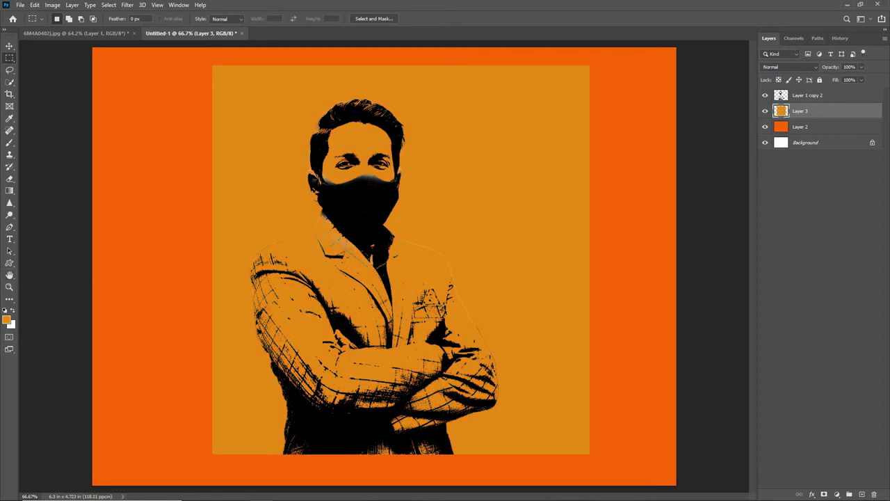
# Commit the 'Your Name' text, then enlarge it and tilt it slightly with Free Transform.
pyautogui.press('t')
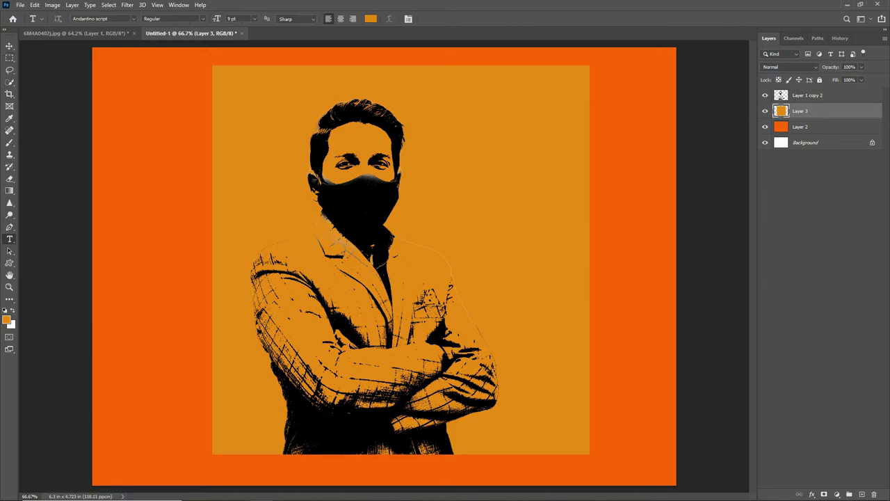
pyautogui.click(437, 200)
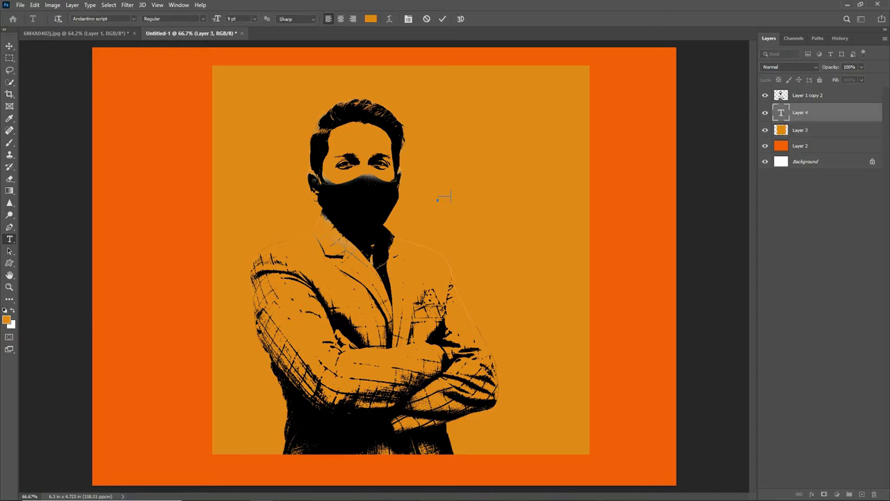
pyautogui.hotkey('ctrl', 'Return')
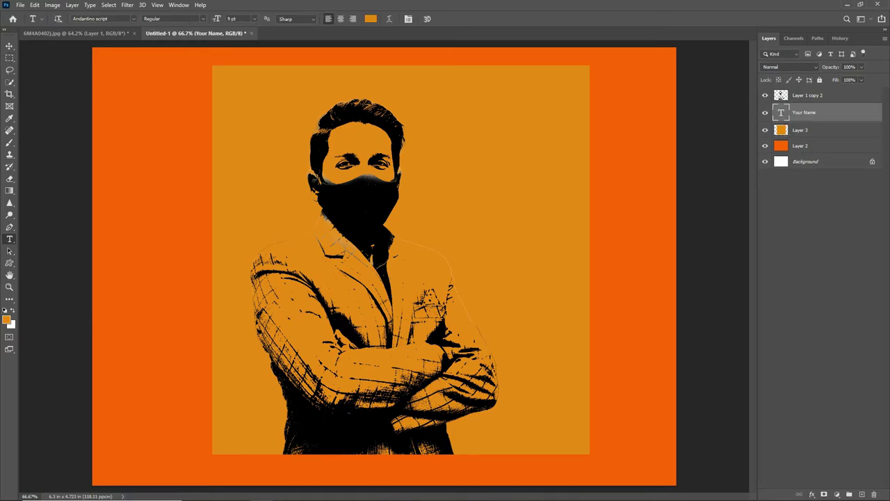
pyautogui.press('v')
pyautogui.hotkey('ctrl', 't')
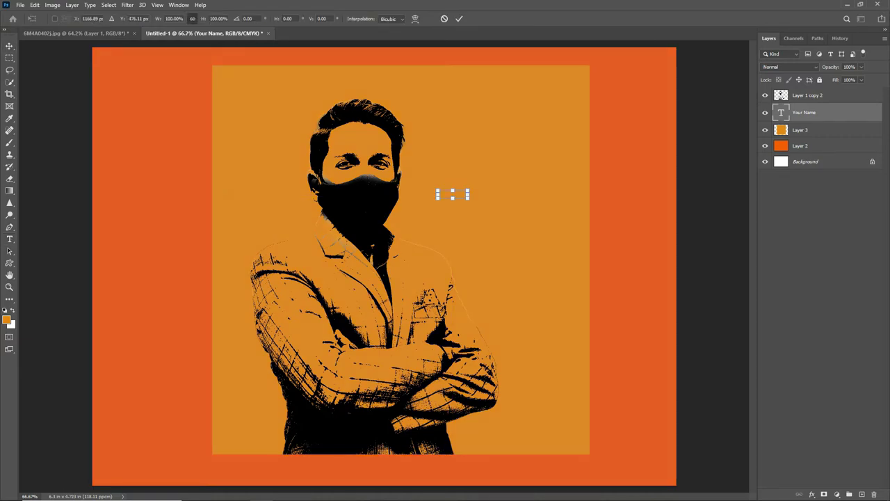
pyautogui.moveTo(468, 189); pyautogui.dragTo(540, 167)
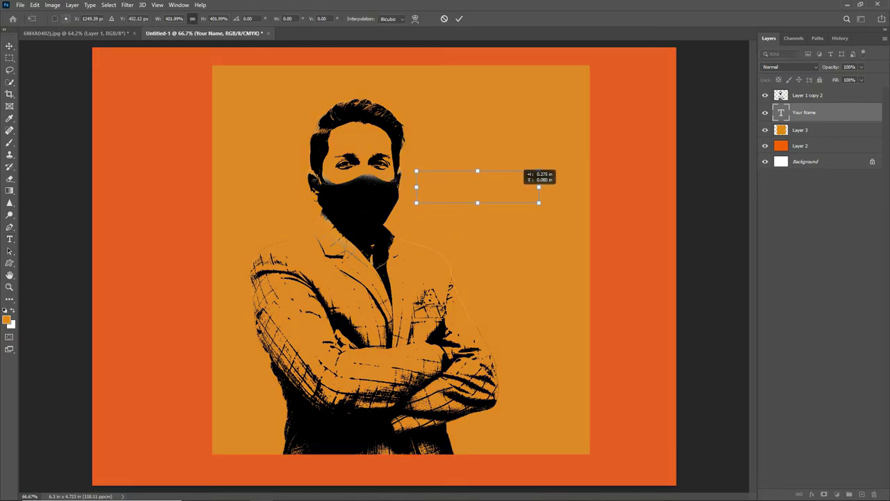
pyautogui.moveTo(552, 182)
pyautogui.mouseDown()
pyautogui.moveTo(550, 161)
pyautogui.moveTo(542, 187)
pyautogui.mouseUp()
pyautogui.press('Return')
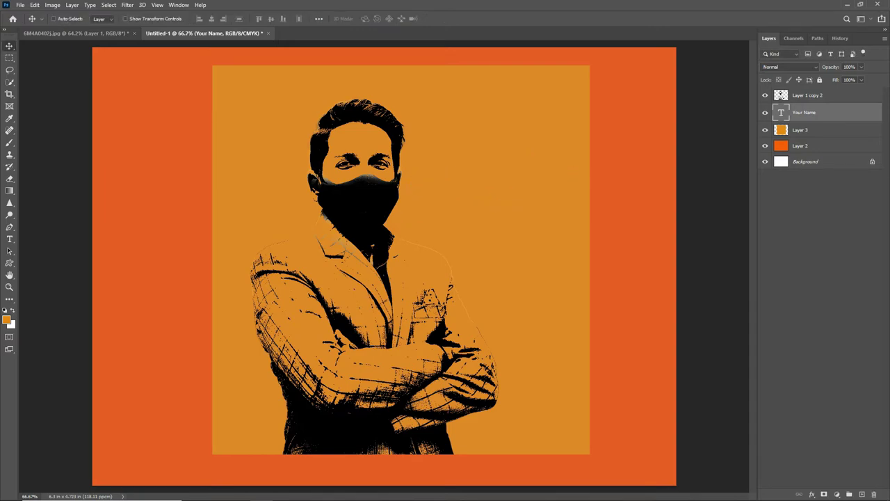
# Set the 'Your Name' text colour to black, #000000.
pyautogui.press('t')
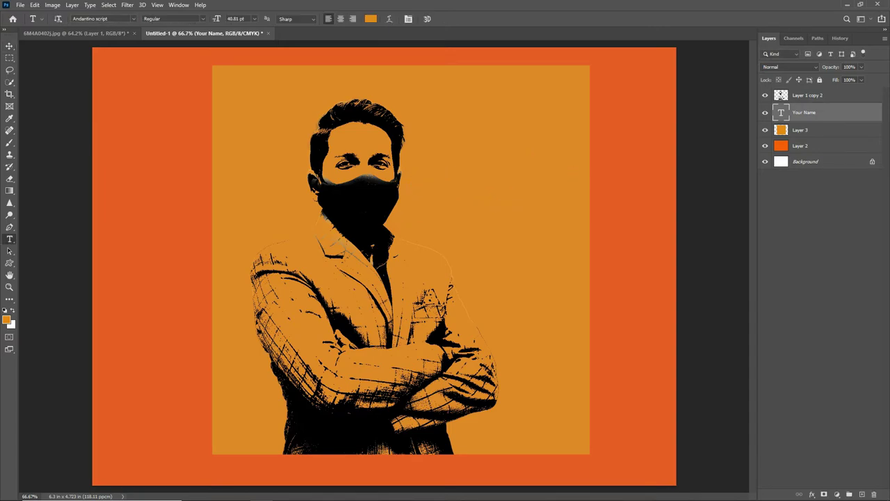
pyautogui.click(370, 19)
pyautogui.moveTo(626, 153); pyautogui.dragTo(107, 120)
pyautogui.write('000000')
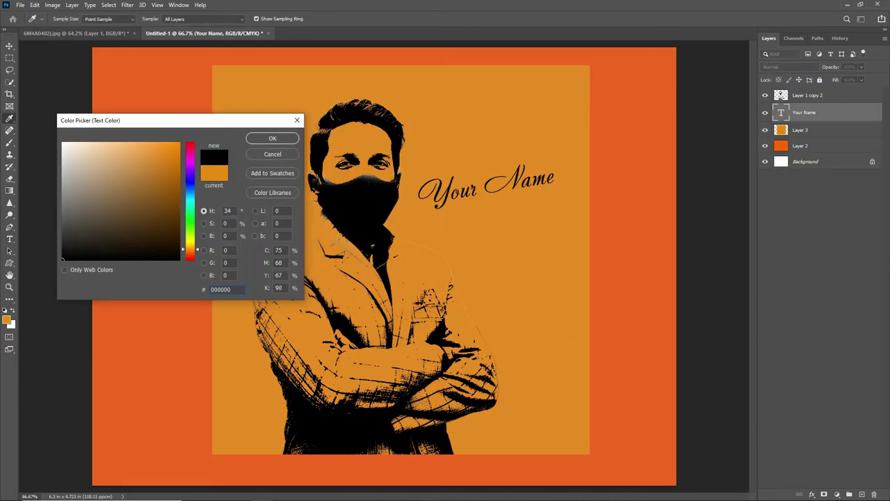
pyautogui.press('Return')
# Move the 'Your Name' script to the right of the figure's head.
pyautogui.hotkey('ctrl', 't')
pyautogui.moveTo(521, 180); pyautogui.dragTo(534, 207)
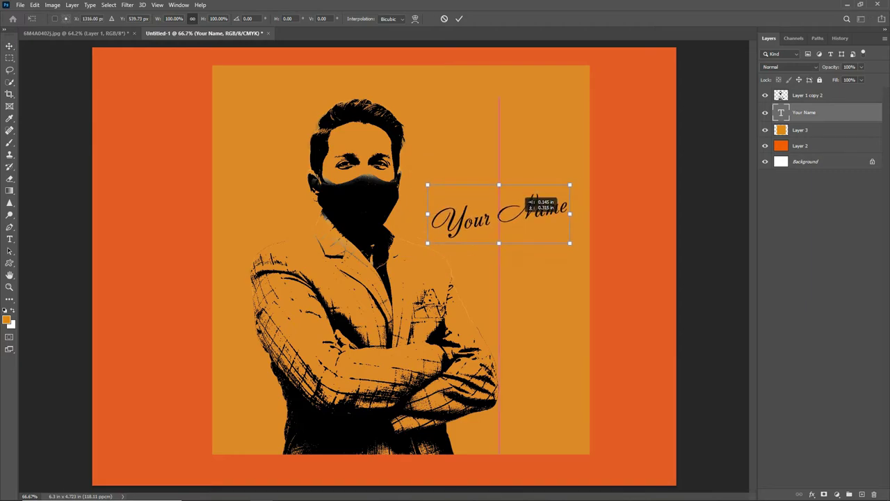
pyautogui.press('Return')
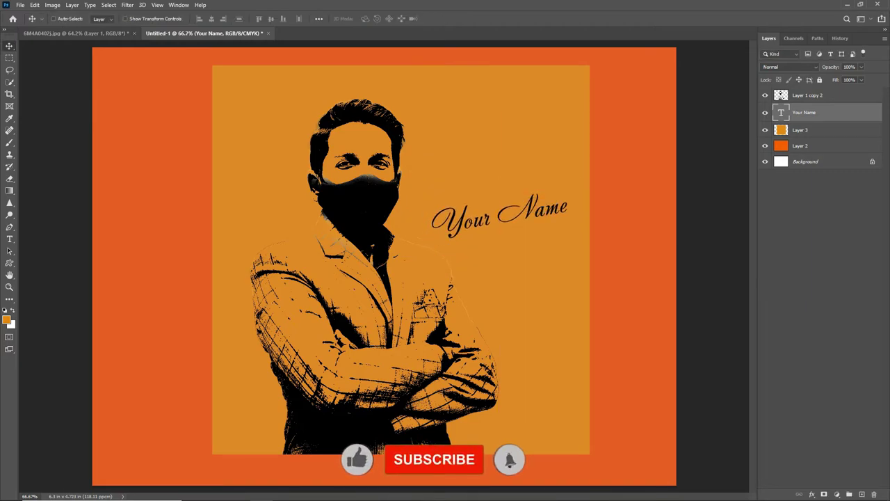
# Cut the figure's shape out of Layer 3 and hide the black figure layer.
pyautogui.hotkey('alt', '[')
pyautogui.hotkey('alt', ']')
pyautogui.hotkey('alt', ']')
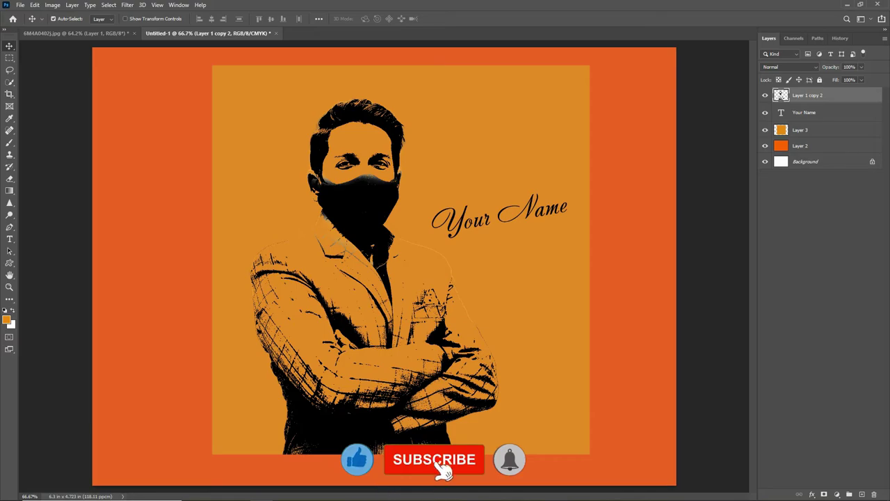
pyautogui.keyDown('ctrl'); pyautogui.click(780, 95); pyautogui.keyUp('ctrl')
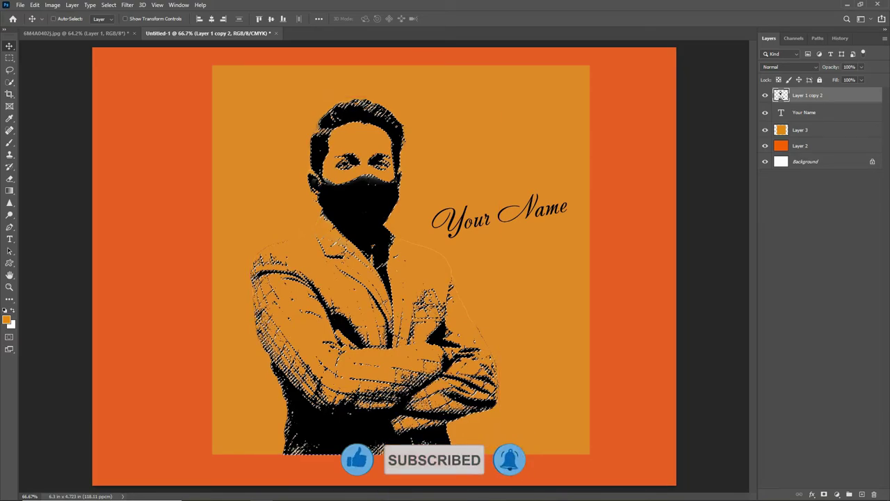
pyautogui.press('Delete')
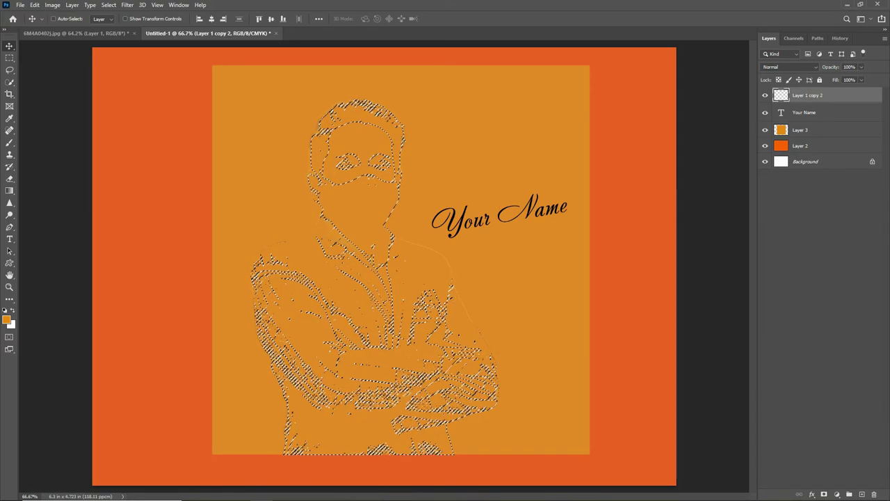
pyautogui.hotkey('ctrl', 'z')
pyautogui.hotkey('alt', '[')
pyautogui.hotkey('alt', '[')
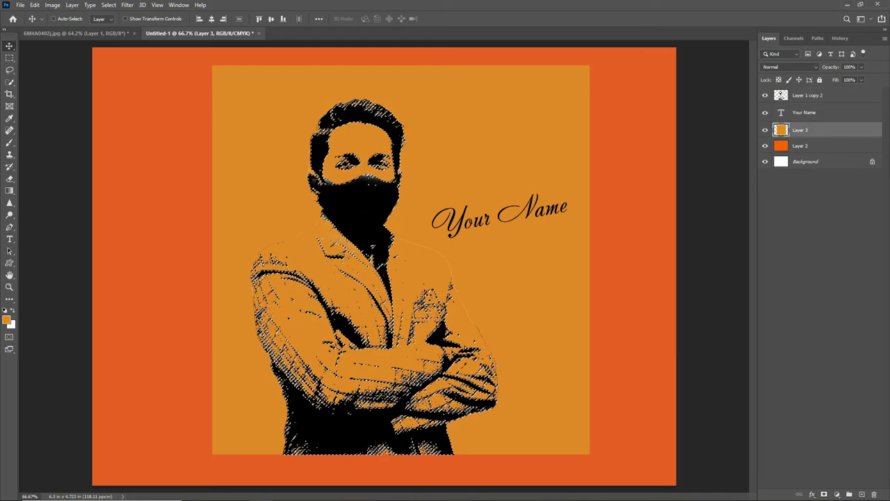
pyautogui.click(764, 95)
pyautogui.press('Delete')
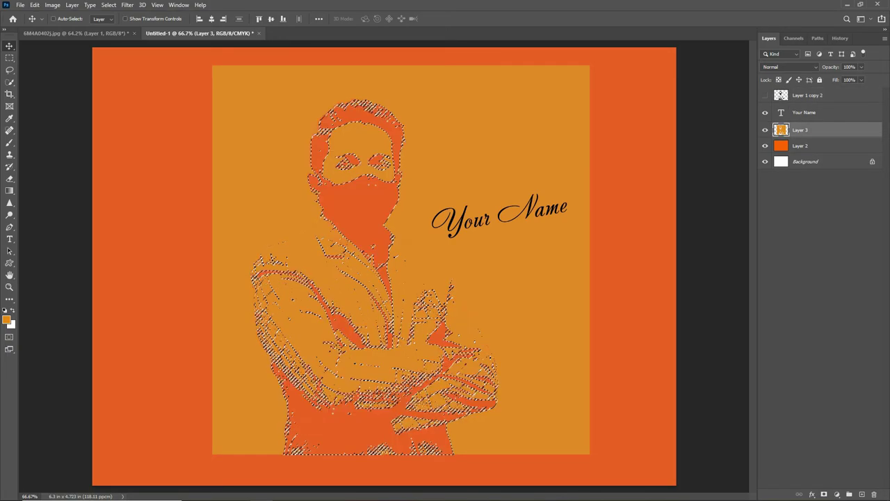
# Cut the 'Your Name' letters out of Layer 3, hide the black text layer, and deselect.
pyautogui.hotkey('alt', ']')
pyautogui.keyDown('ctrl'); pyautogui.click(780, 112); pyautogui.keyUp('ctrl')
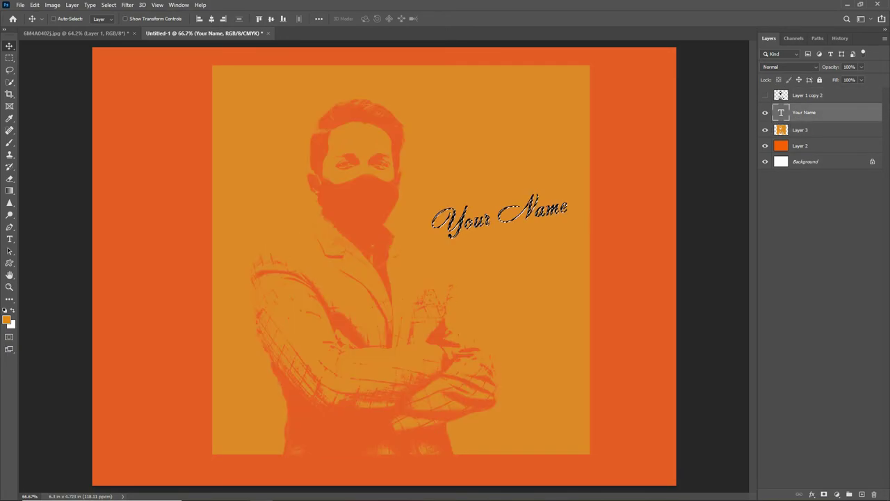
pyautogui.hotkey('alt', '[')
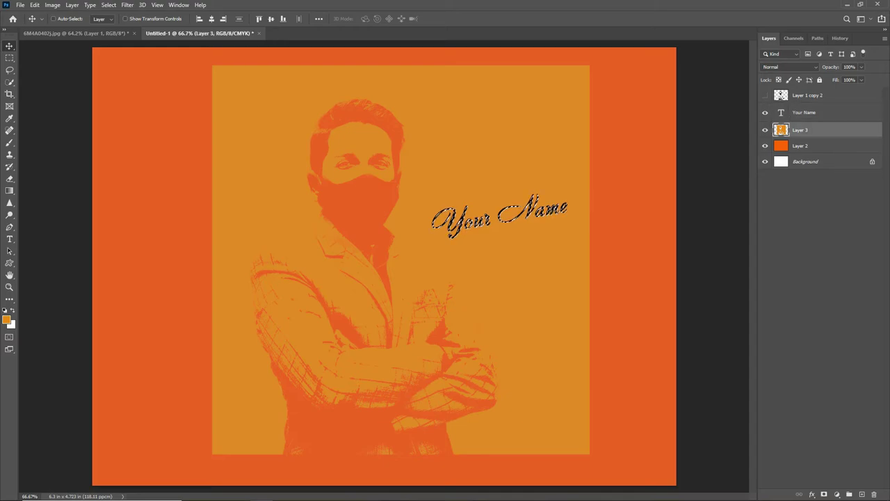
pyautogui.click(765, 111)
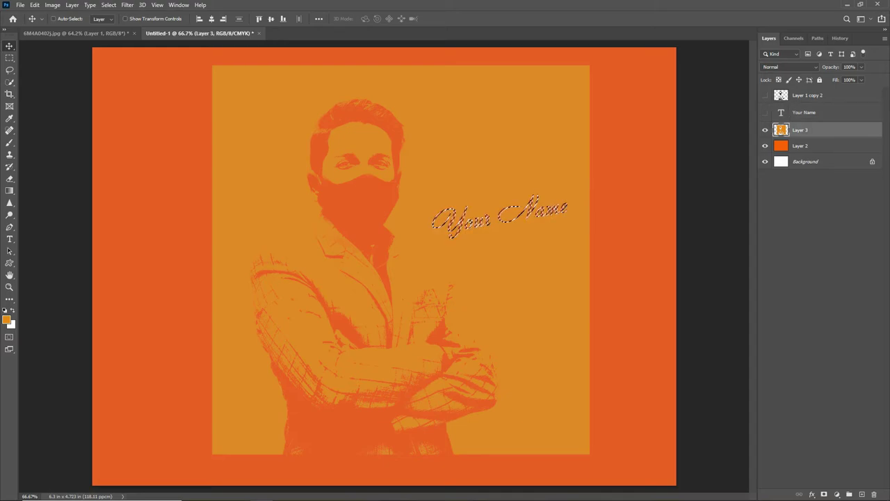
pyautogui.press('Delete')
pyautogui.hotkey('ctrl', 'd')
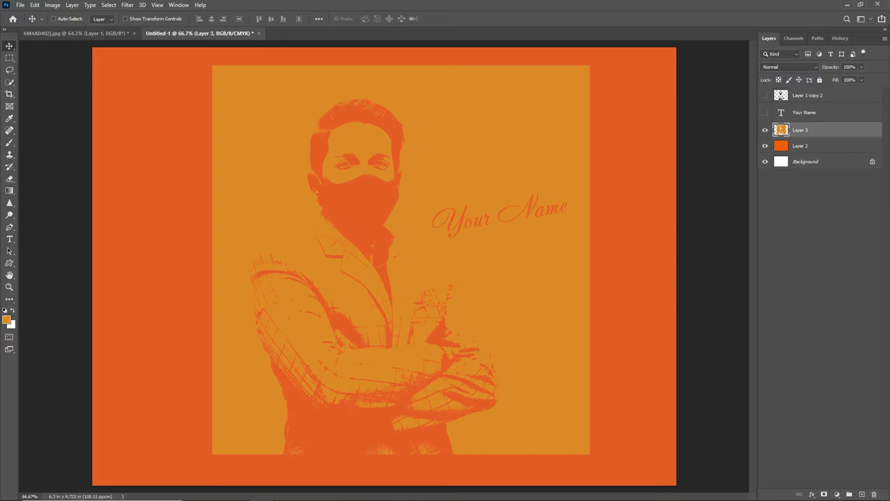
pyautogui.doubleClick(834, 129)
# Give Layer 3 a Drop Shadow with a 157° angle and 5 px distance.
pyautogui.click(537, 215)
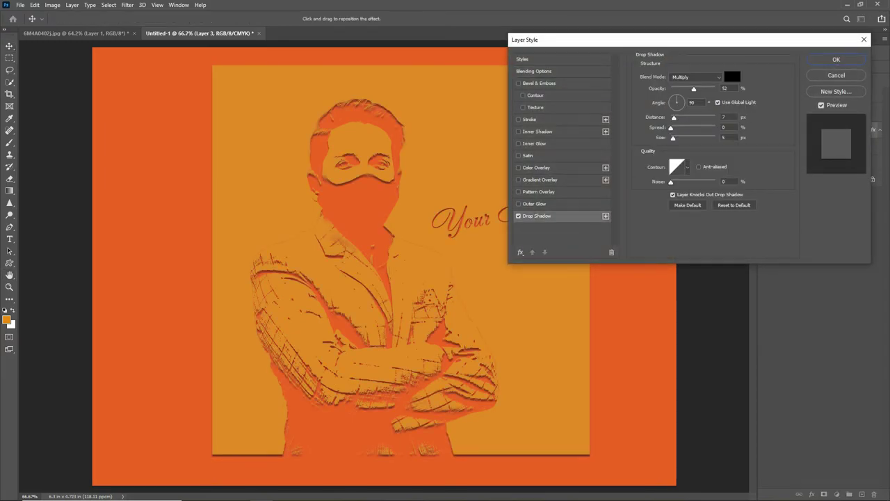
pyautogui.write('3')
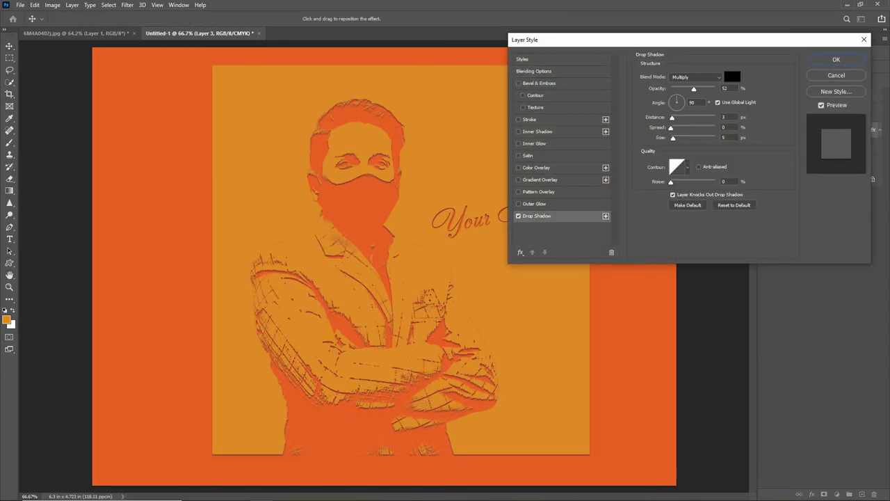
pyautogui.hotkey('shift', 'Tab')
pyautogui.write('102')
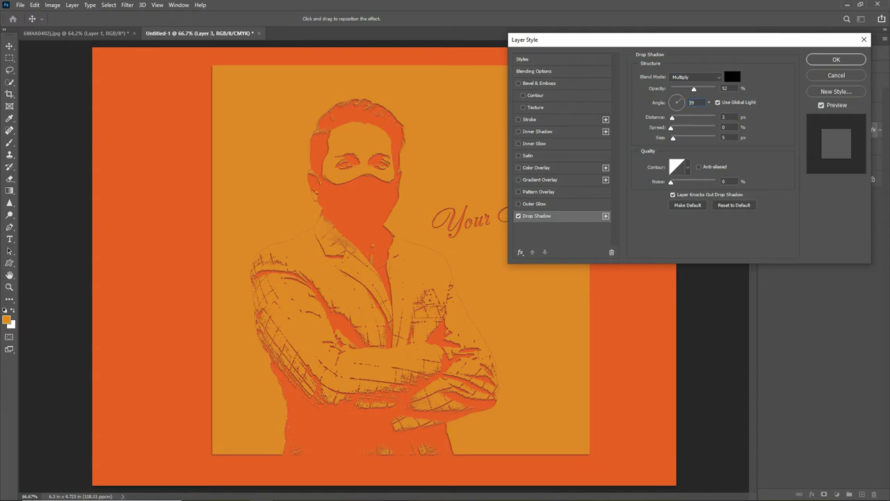
pyautogui.write('169')
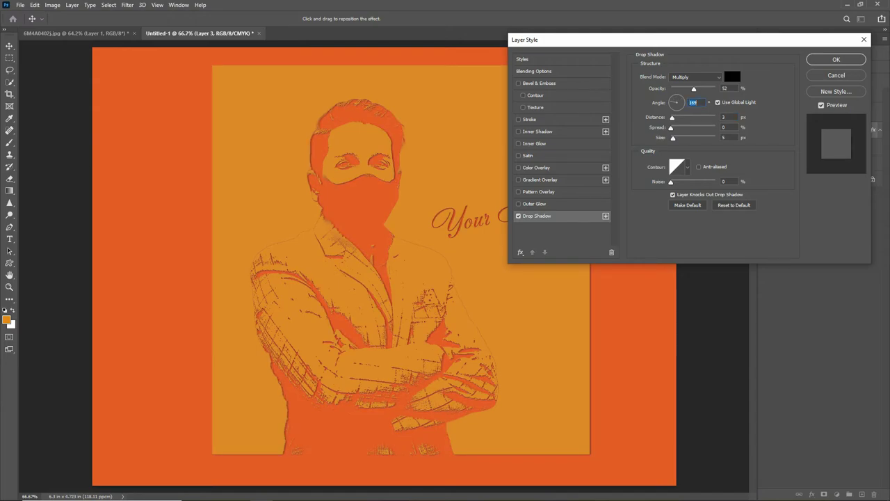
pyautogui.write('157')
pyautogui.press('Tab')
pyautogui.write('8')
pyautogui.hotkey('shift', 'Tab')
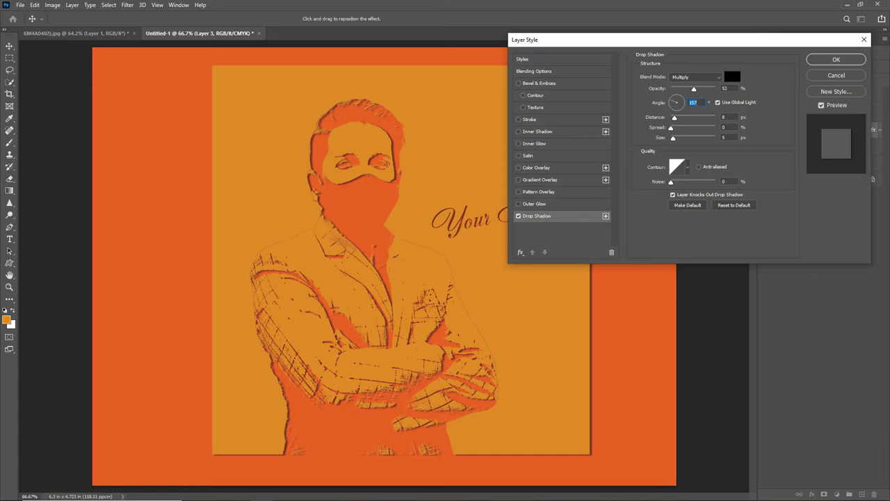
pyautogui.press('Tab')
pyautogui.write('5')
pyautogui.press('Return')
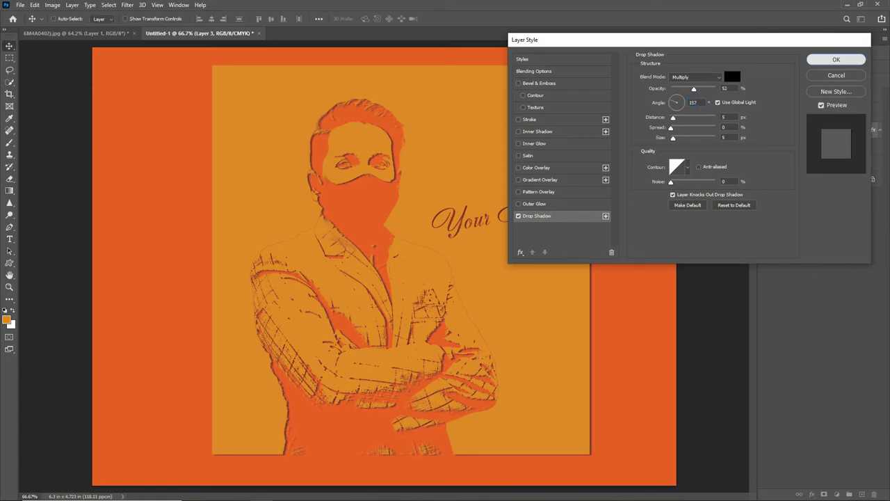
# Apply the drop shadow and shift the lighter orange square left and down.
pyautogui.press('Return')
pyautogui.hotkey('ctrl', 't')
pyautogui.moveTo(532, 229); pyautogui.dragTo(514, 237)
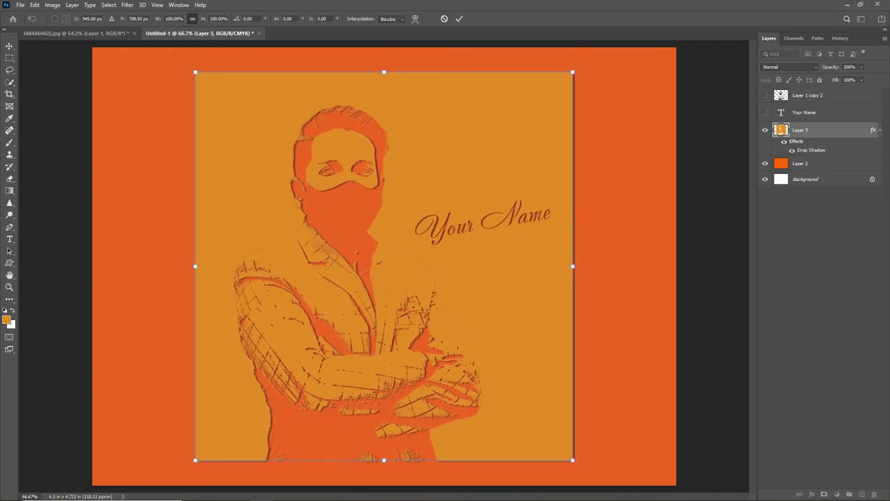
# Scale the lighter orange square up slightly from its centre and apply the transform.
pyautogui.scroll(-2, 515, 237)
pyautogui.moveTo(501, 146); pyautogui.dragTo(507, 139)
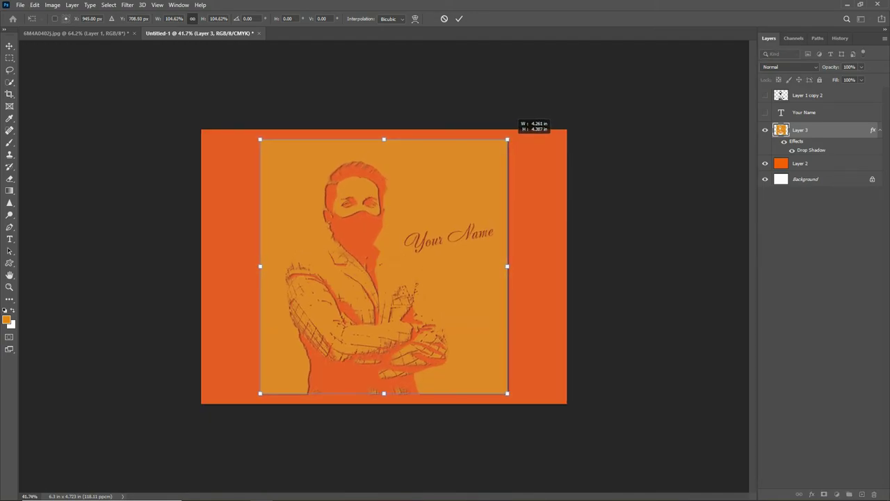
pyautogui.press('Return')
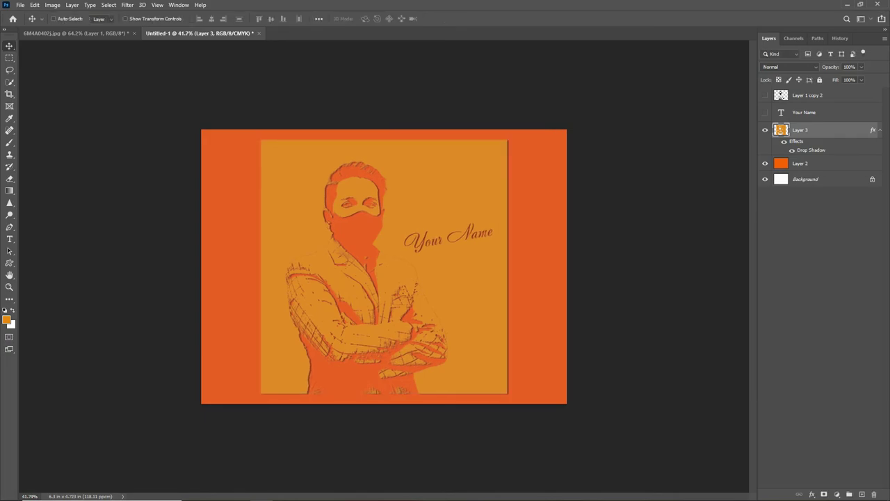
pyautogui.hotkey('alt', '[')
# Add a leaf Pattern Overlay to Layer 2, faded to about 40% opacity.
pyautogui.doubleClick(834, 163)
pyautogui.click(538, 191)
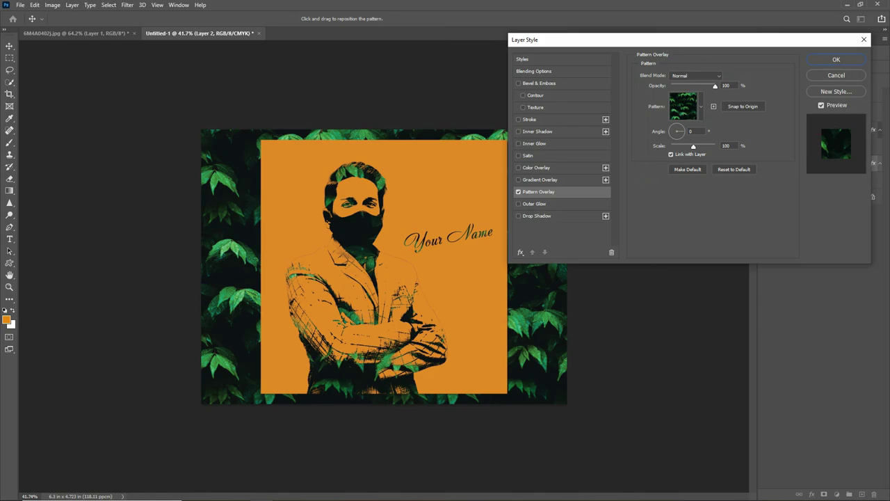
pyautogui.moveTo(714, 85); pyautogui.dragTo(689, 86)
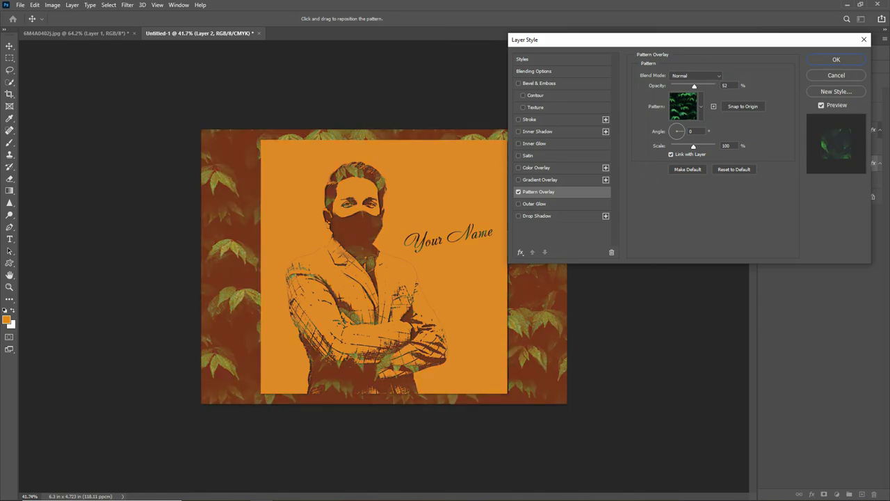
pyautogui.doubleClick(725, 85)
pyautogui.press('Return')
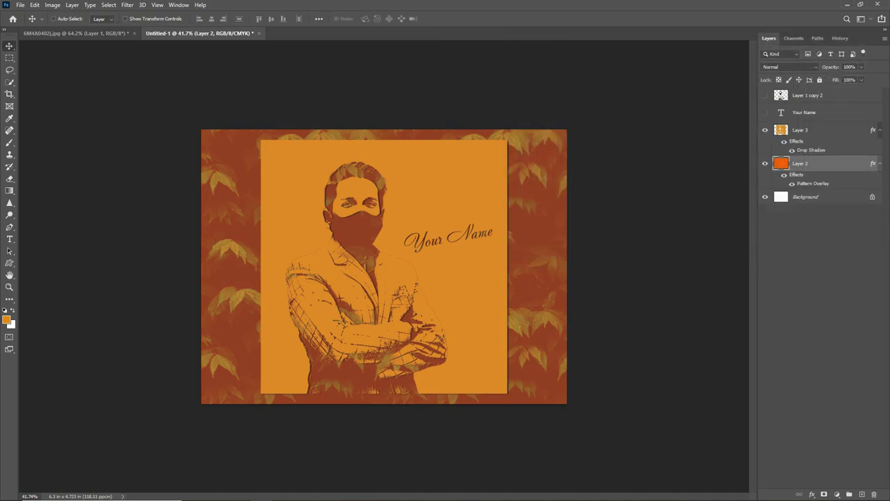
pyautogui.rightClick(873, 163)
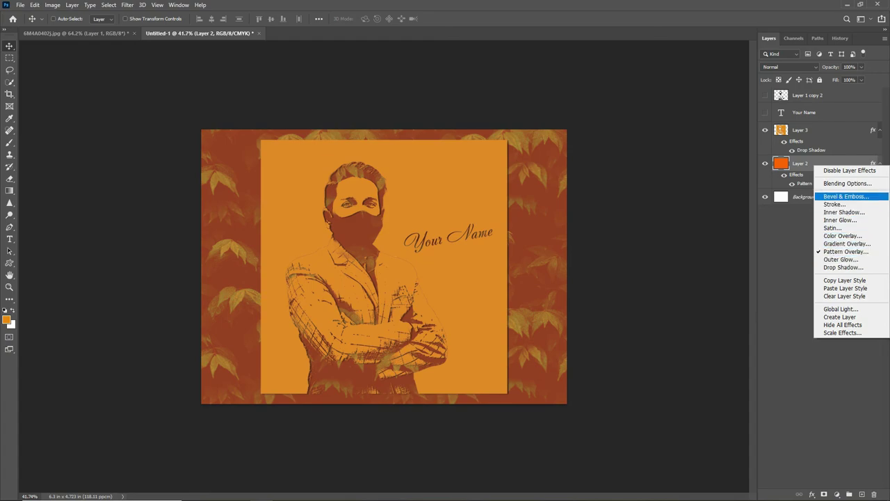
# Disable Layer 2's layer effects so the leaf pattern is hidden.
pyautogui.press('Escape')
pyautogui.rightClick(869, 178)
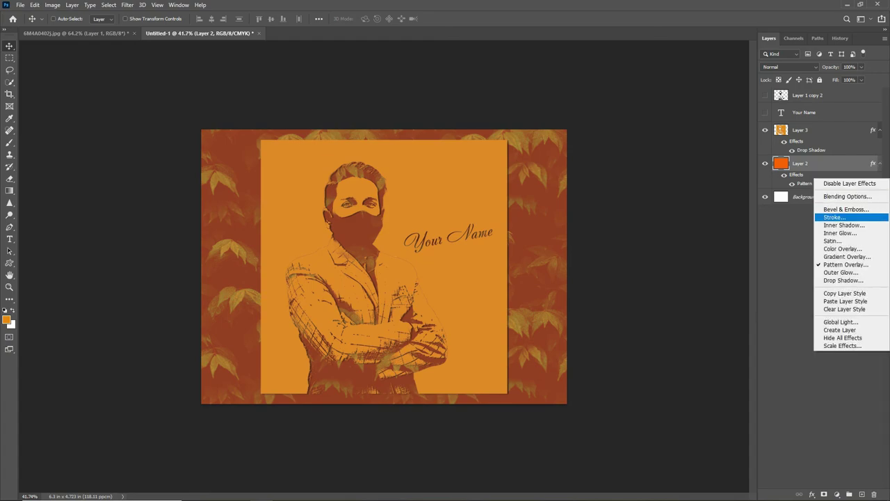
pyautogui.click(849, 183)
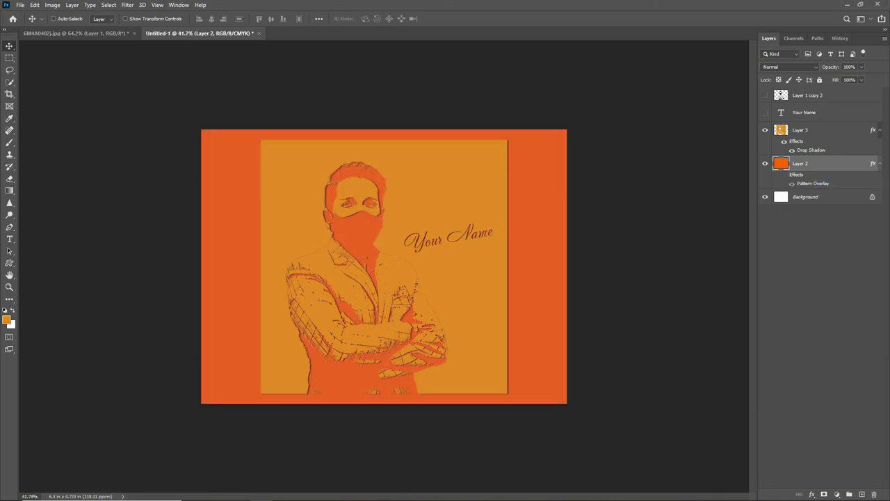